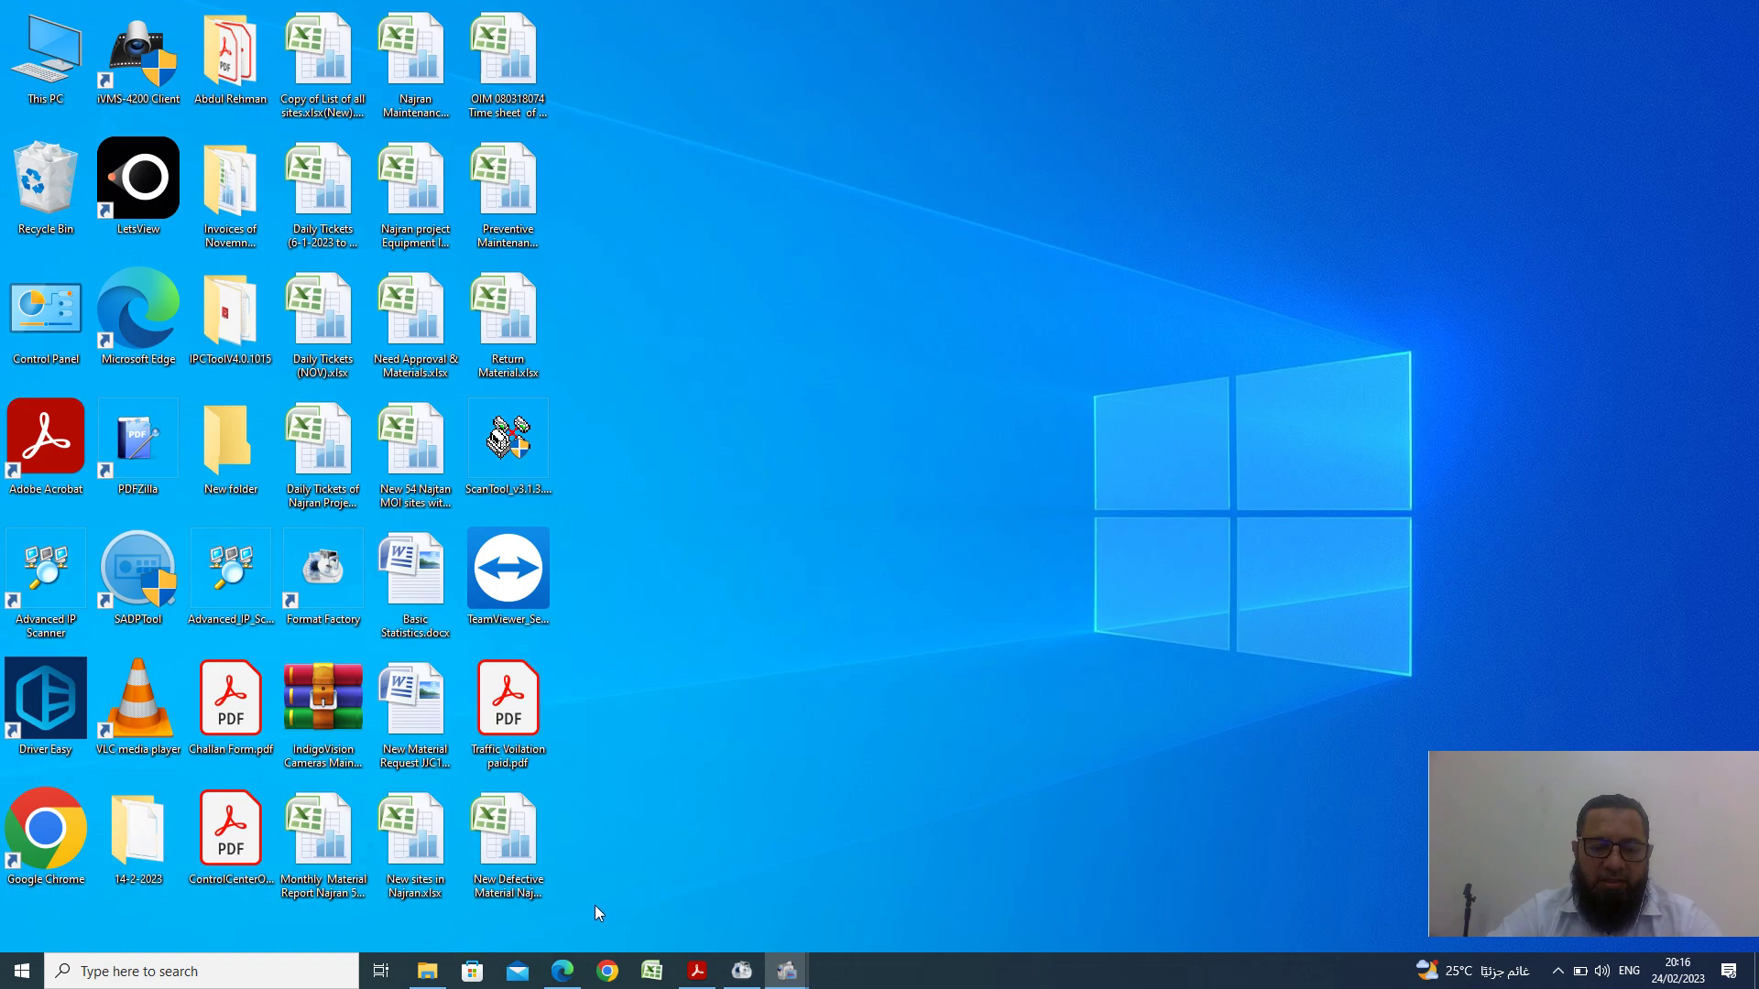
- Return to the desktop and run cleanmgr from the Run history to bring up Disk Cleanup
left_click(560, 972)
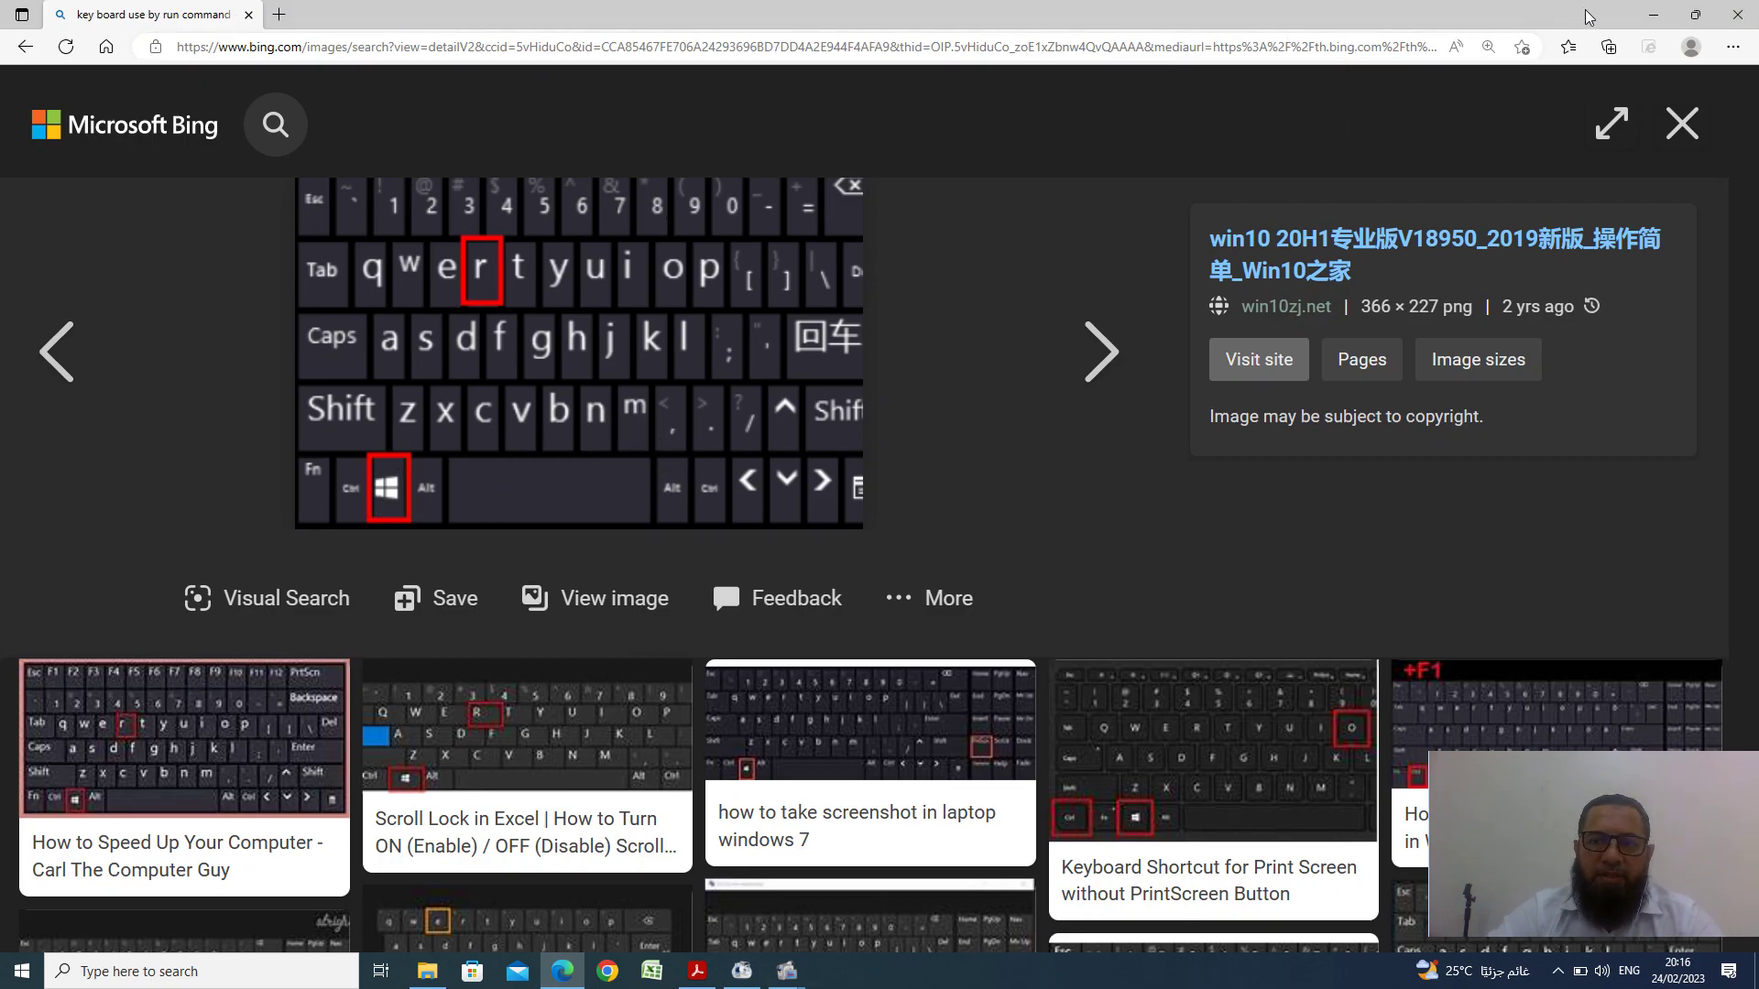
left_click(1650, 20)
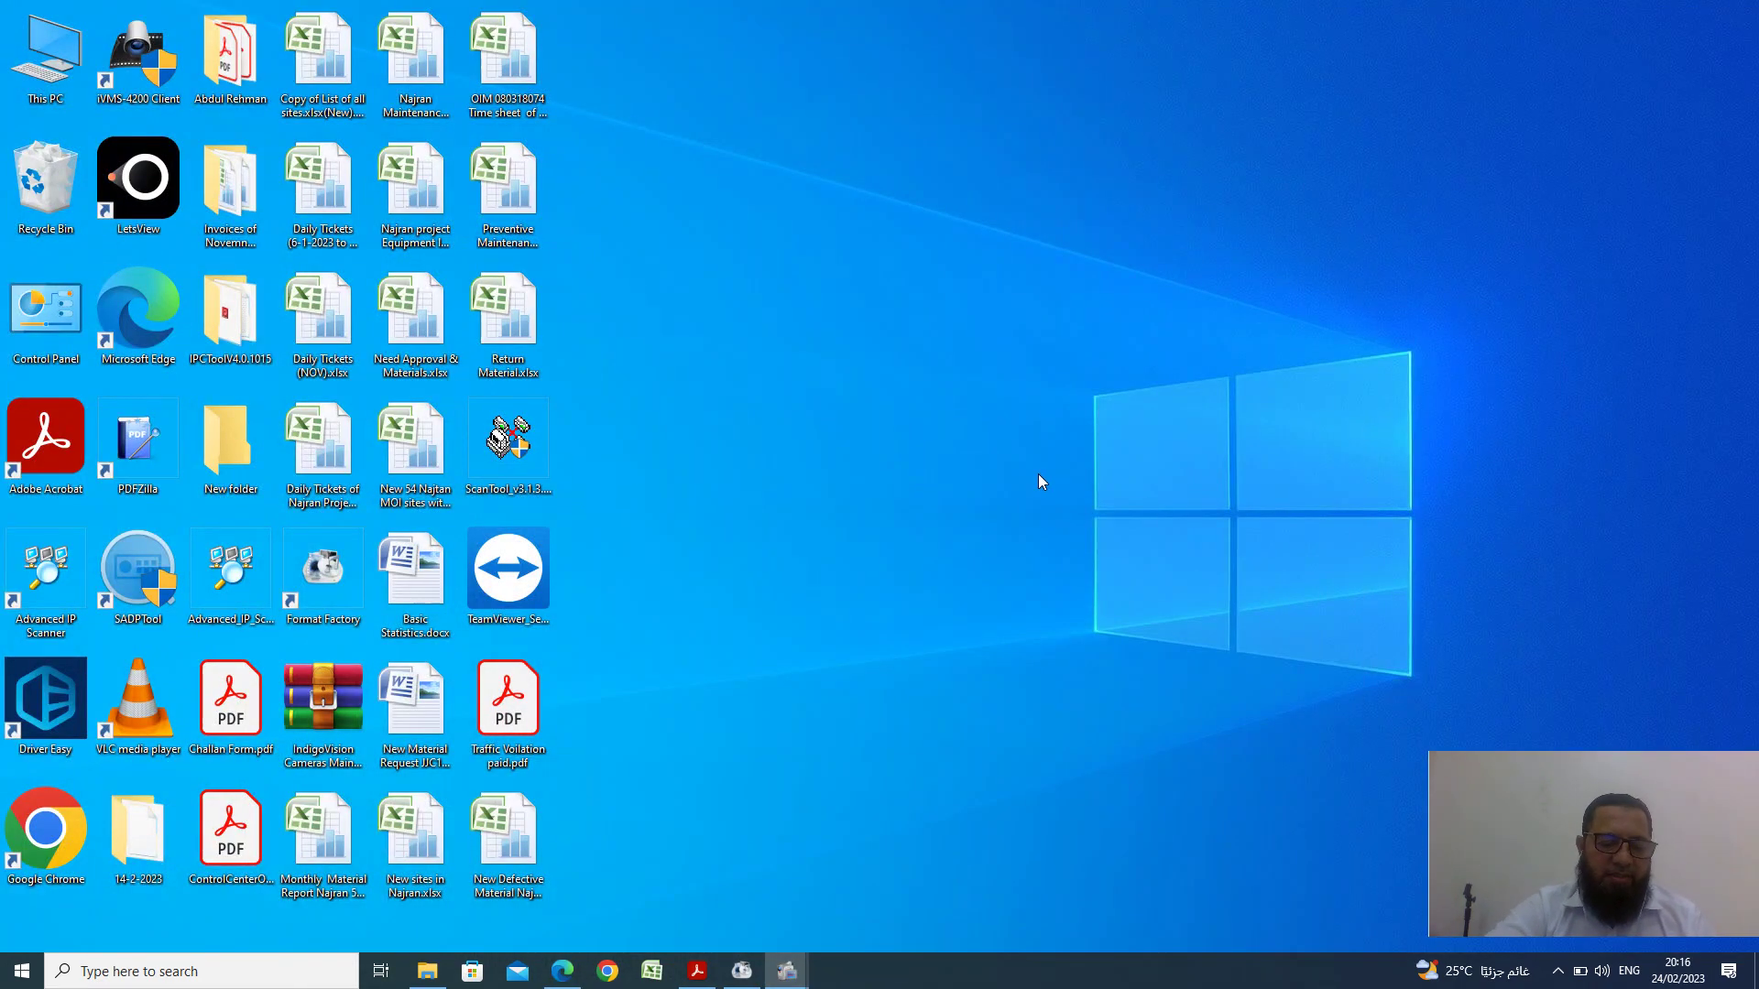
key("super+r")
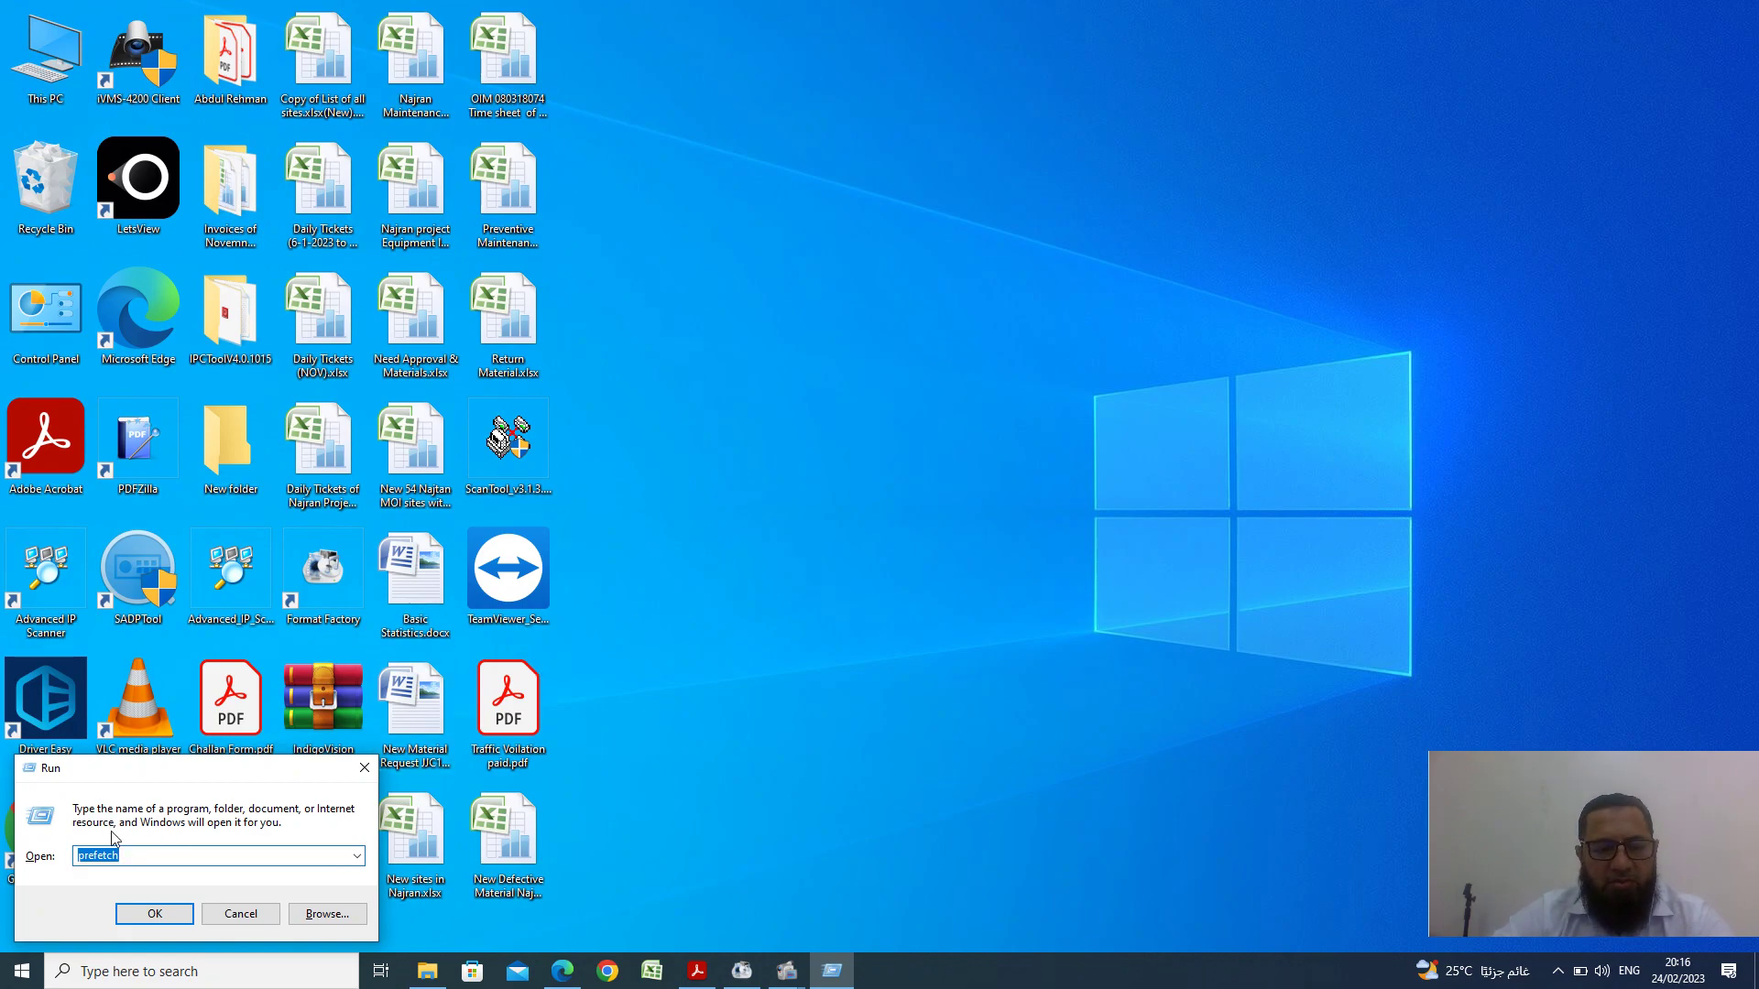
left_click(356, 855)
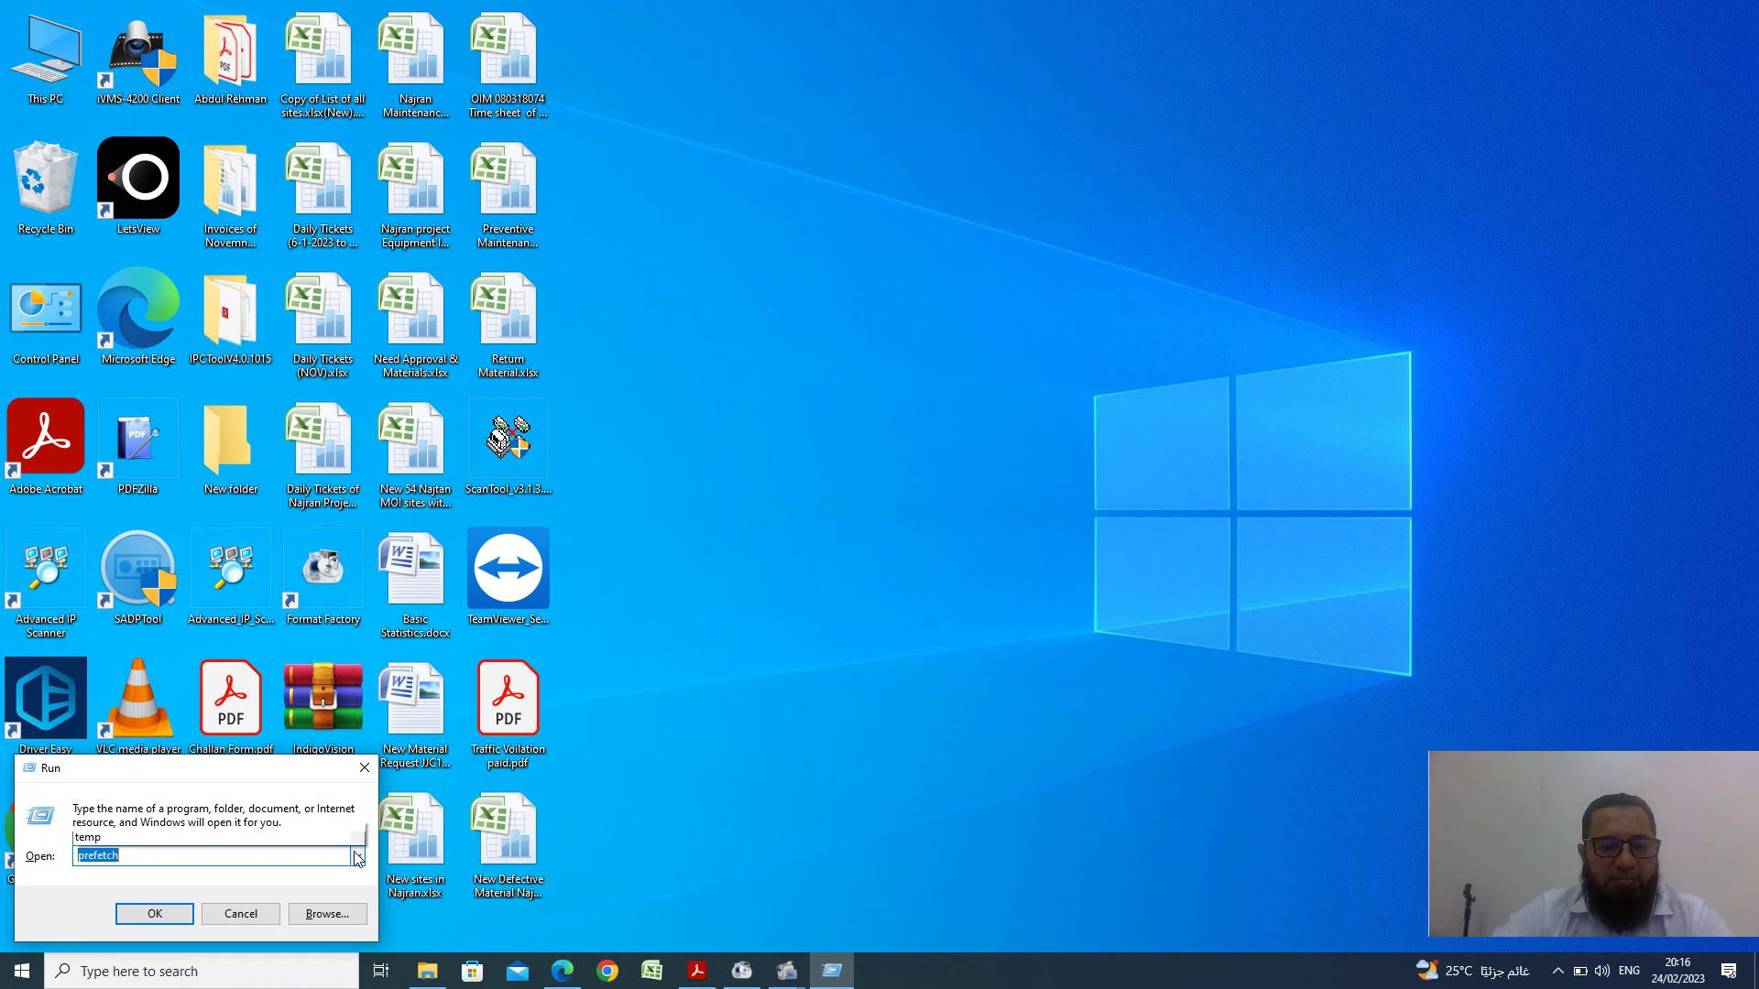
left_click(164, 715)
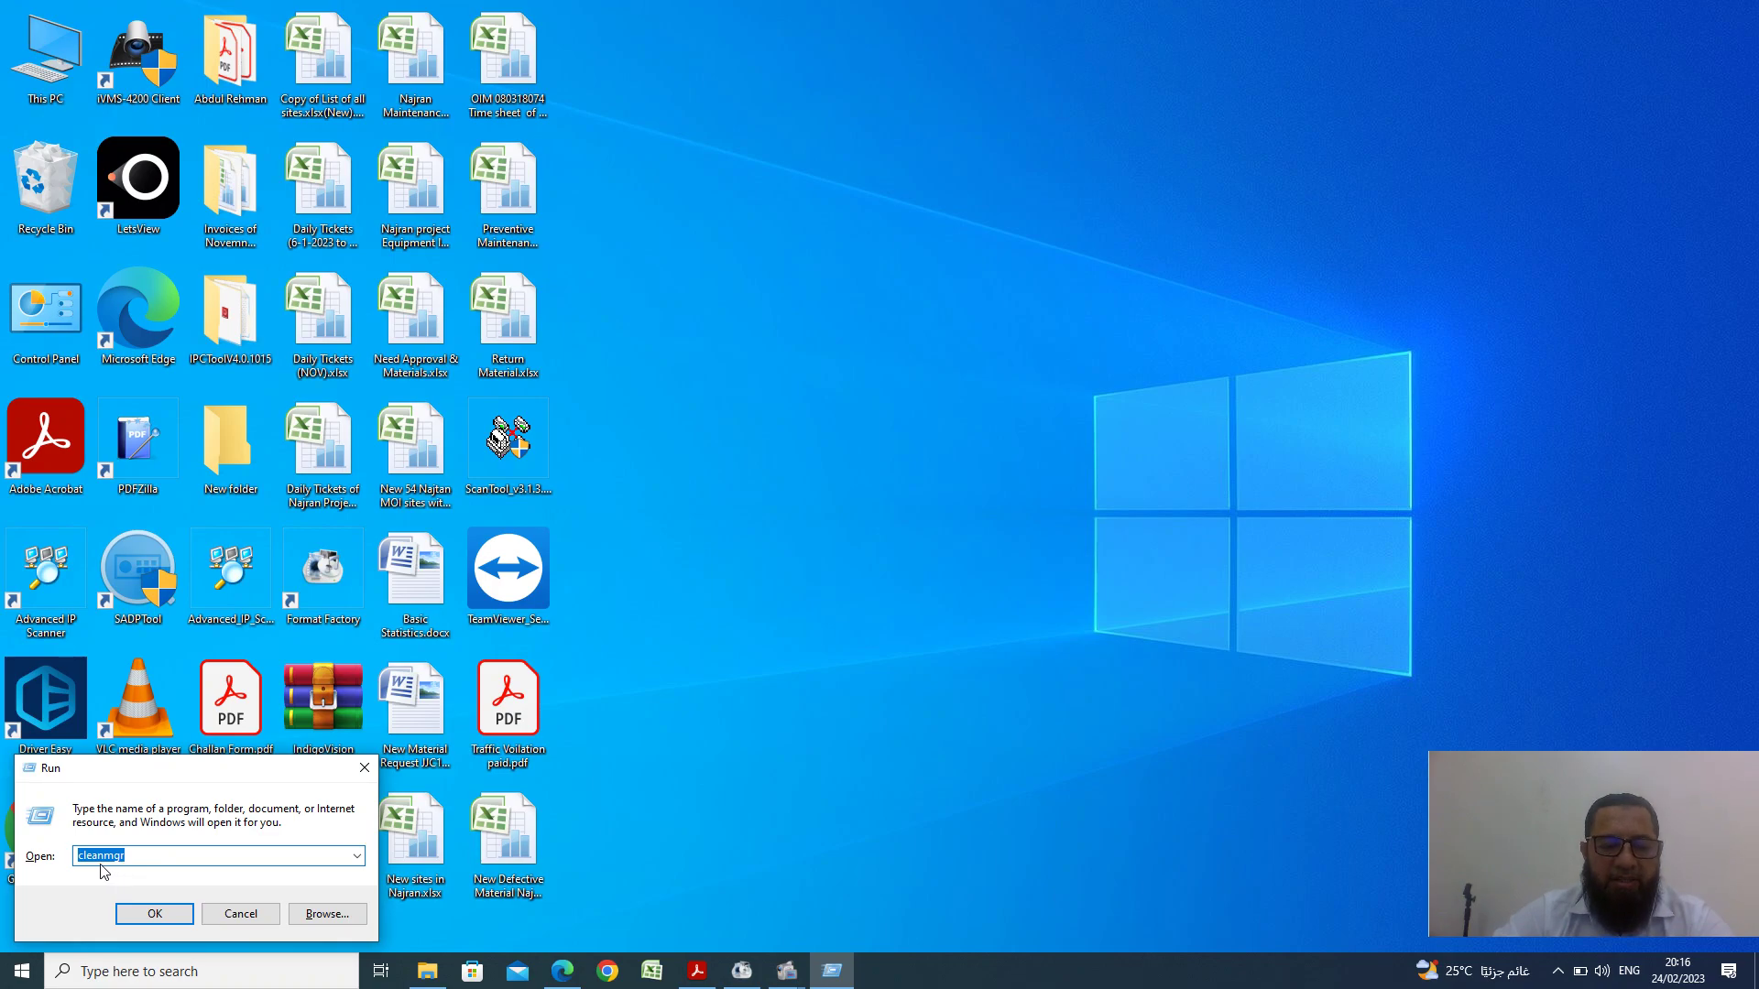
left_click(134, 909)
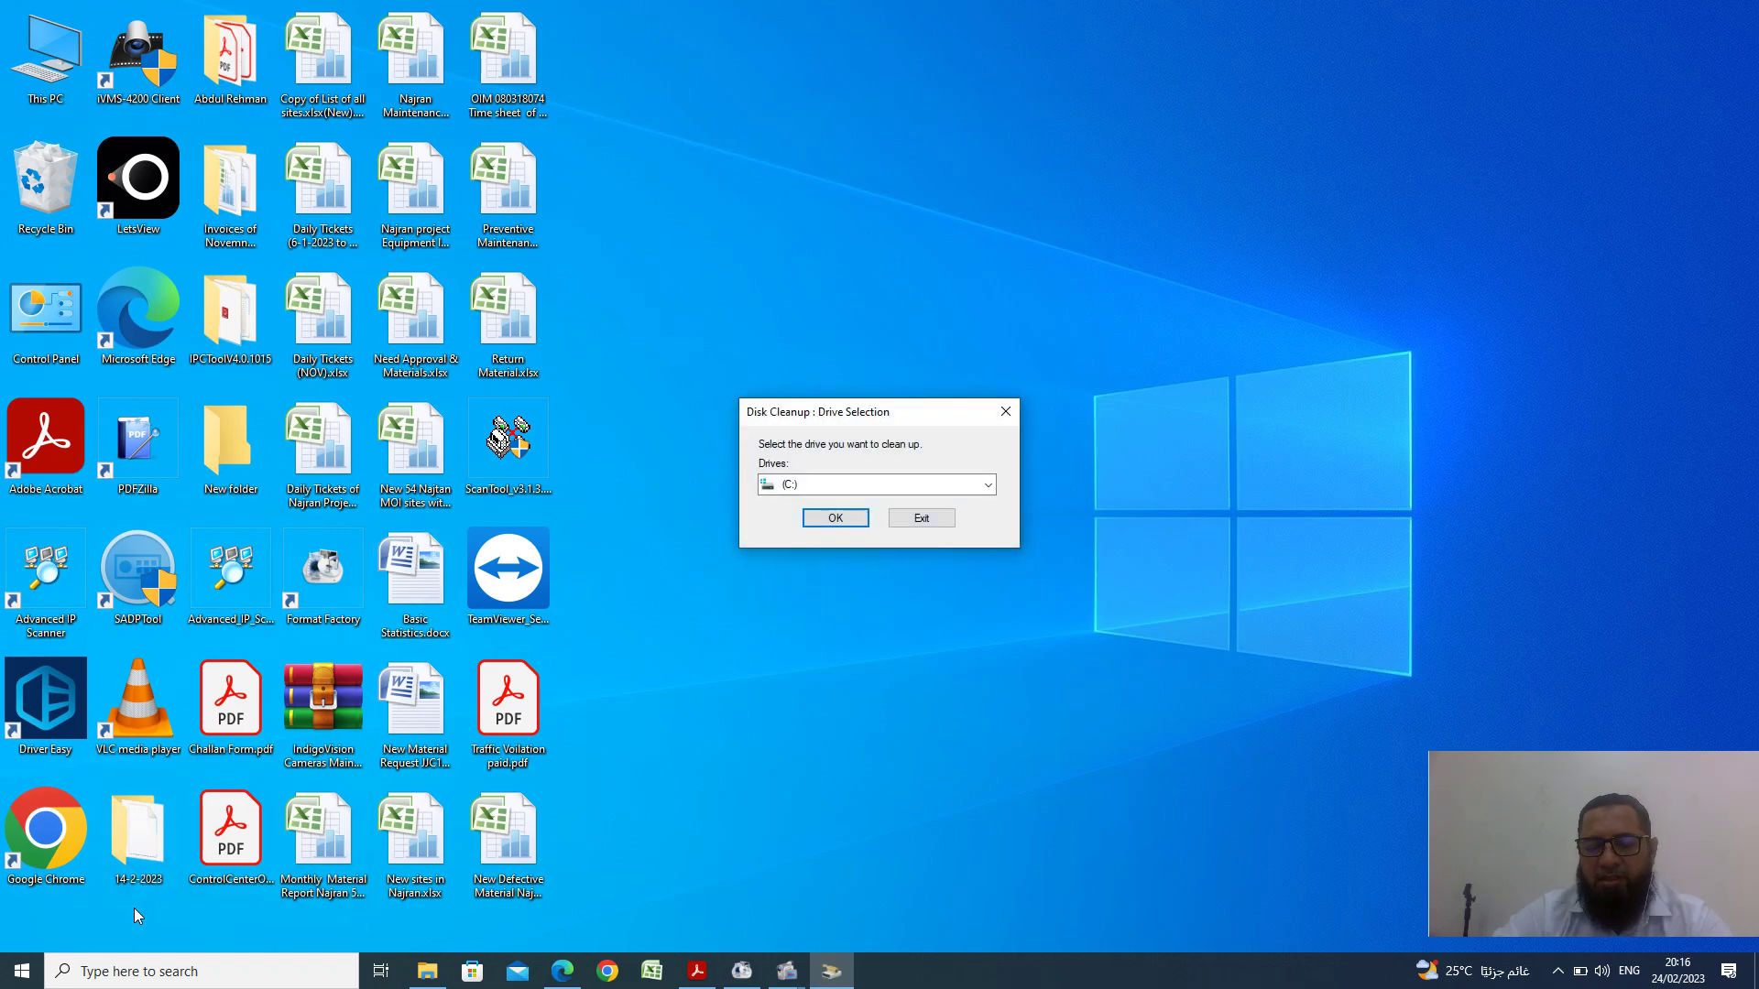
- Clean drive C: of DirectX Shader Cache, Delivery Optimization, Recycle Bin and temporary files permanently
left_click(829, 518)
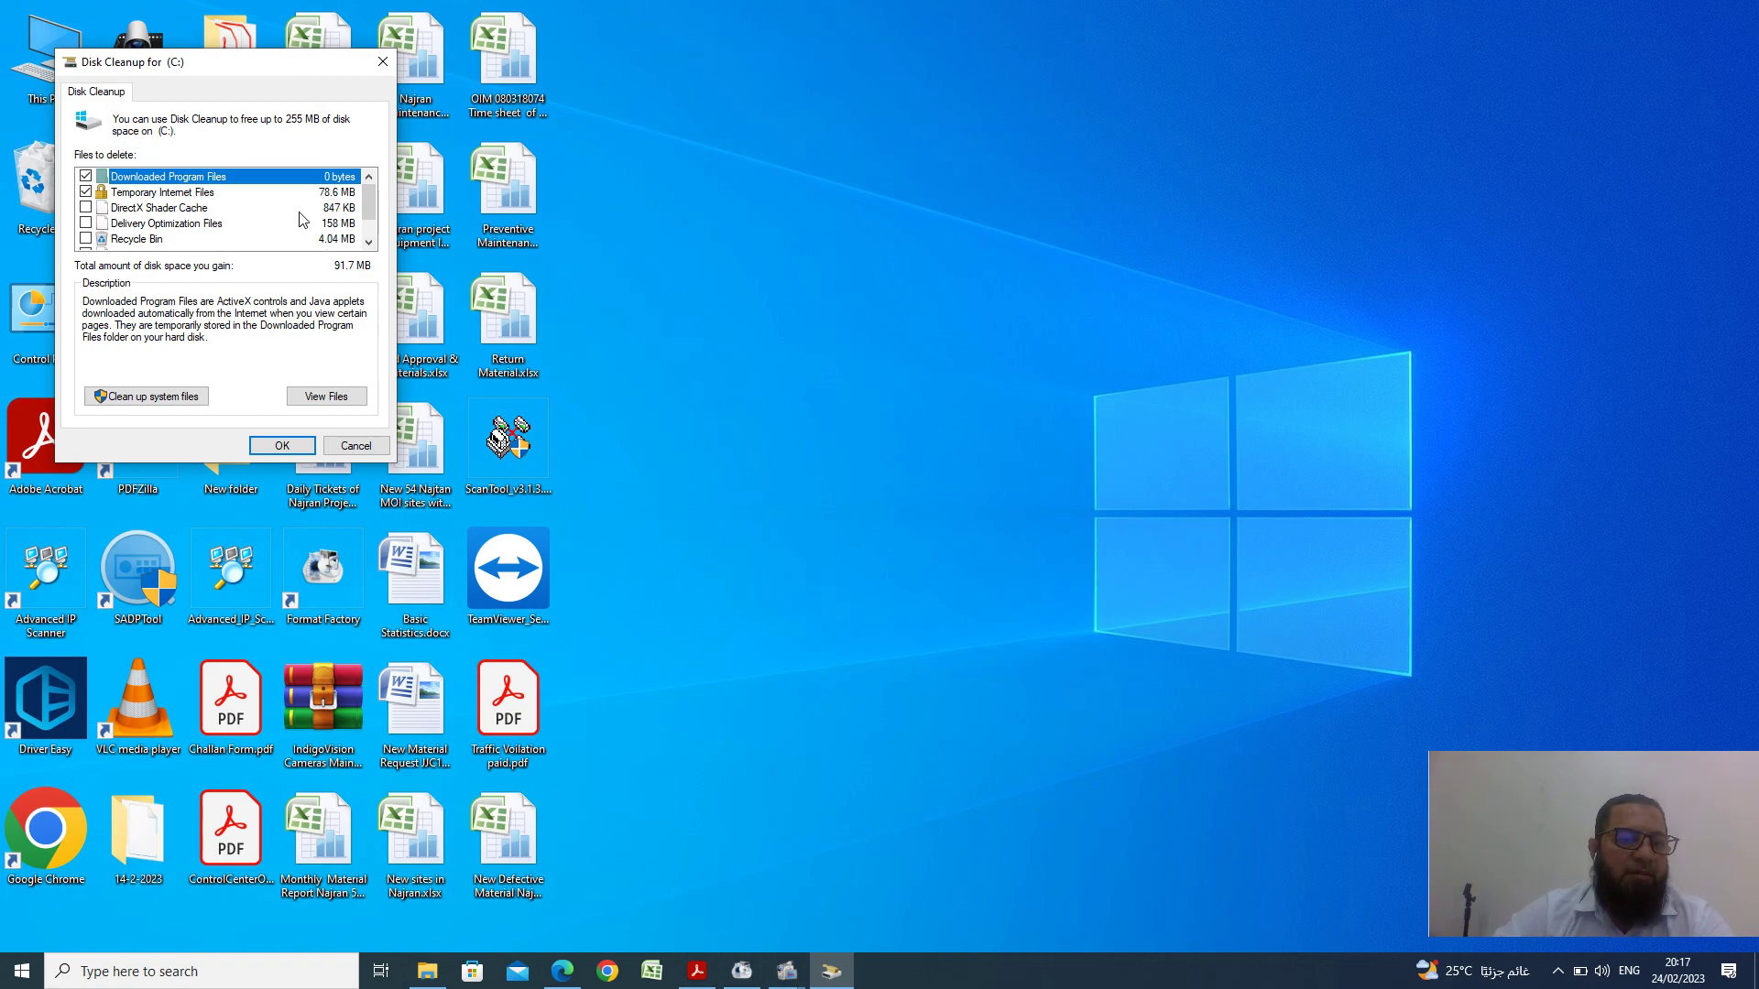
left_click(87, 210)
left_click(86, 223)
left_click(86, 239)
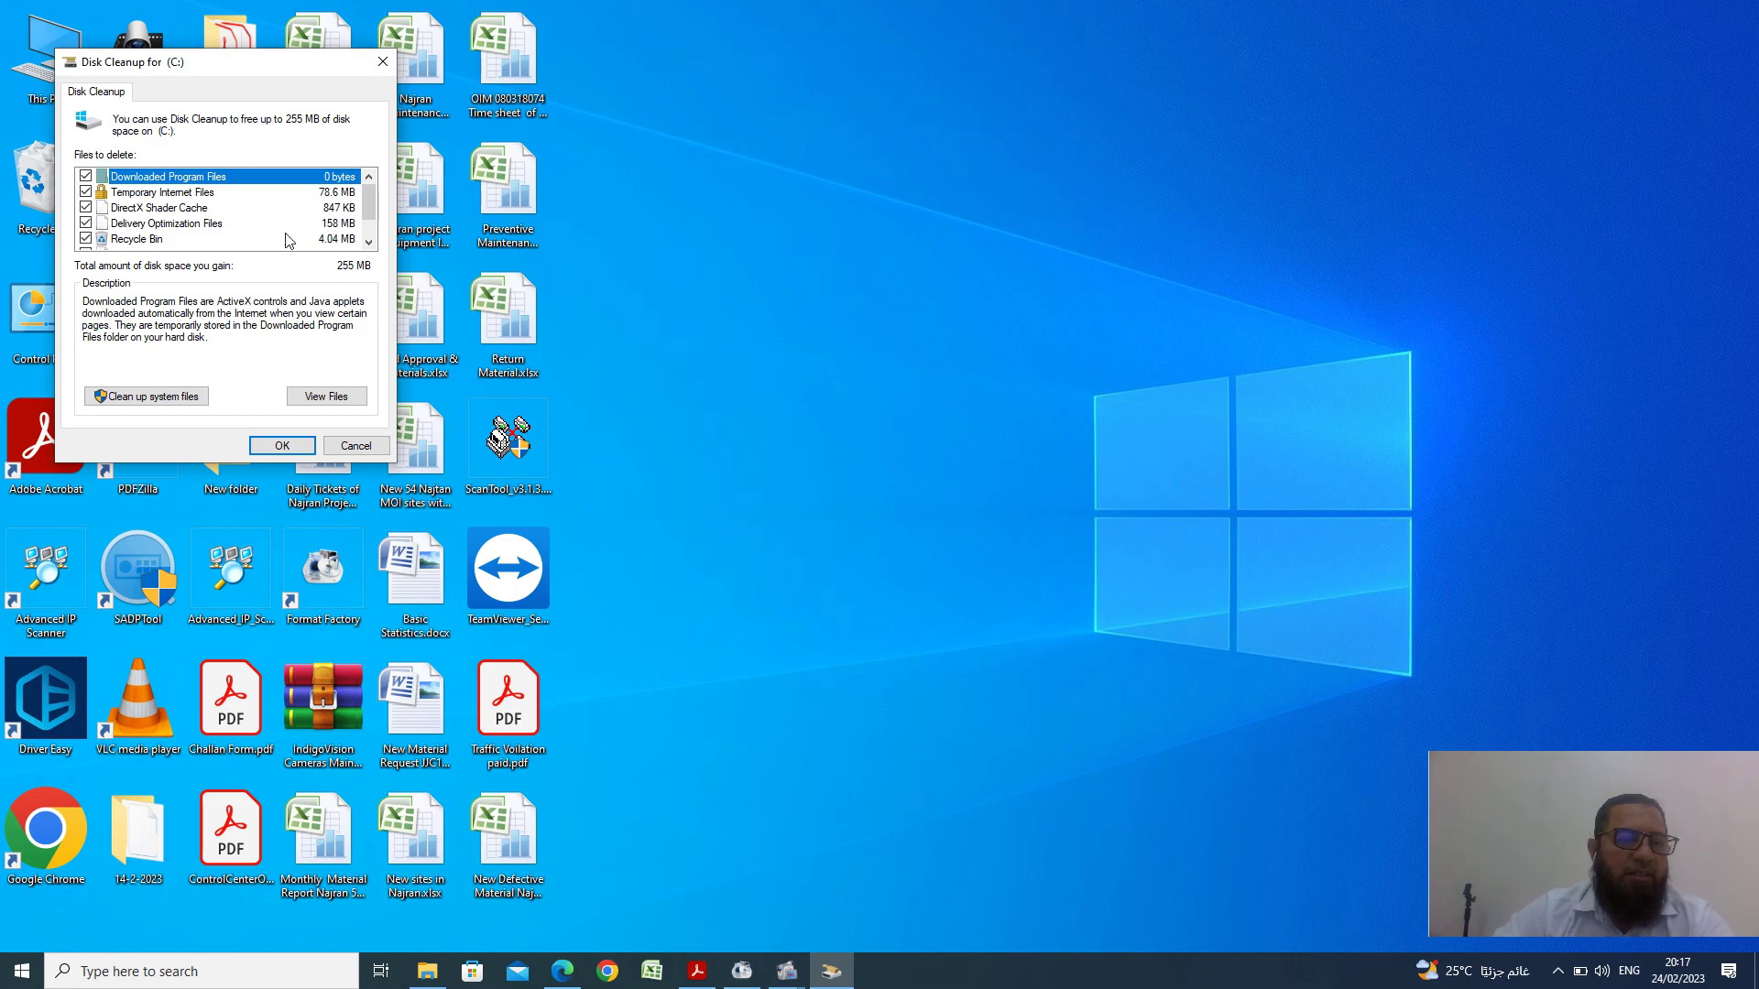
left_click(369, 243)
left_click(369, 243)
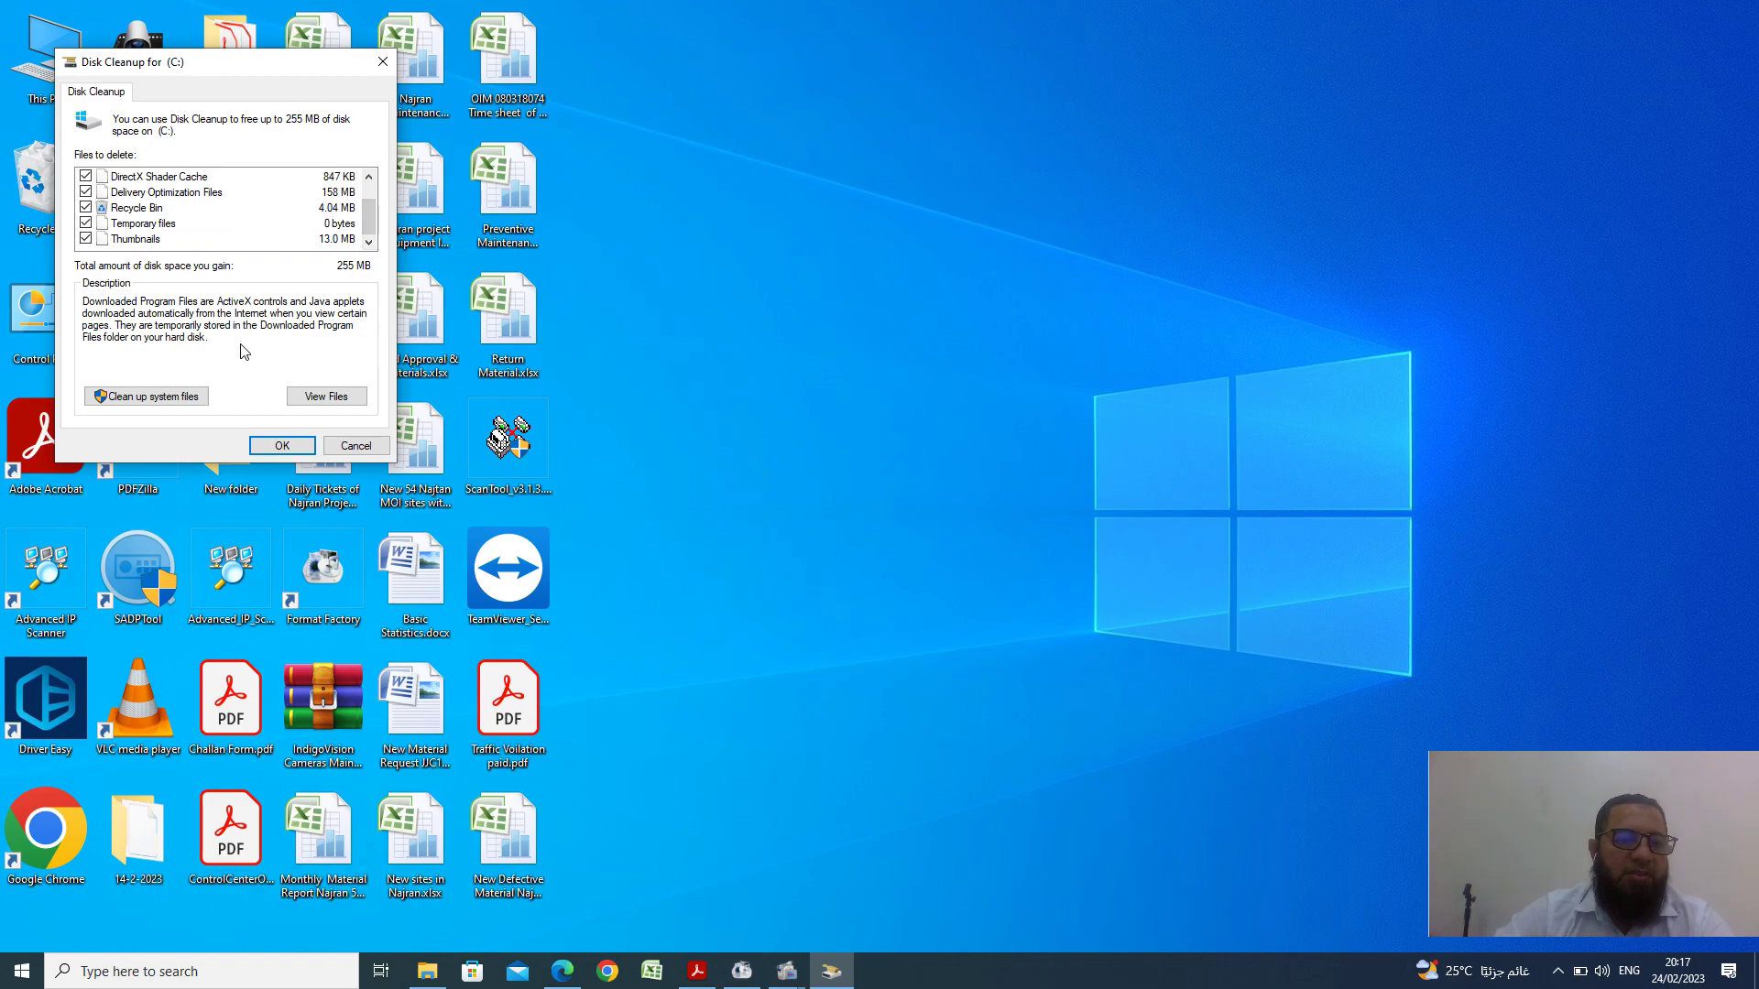
left_click(275, 445)
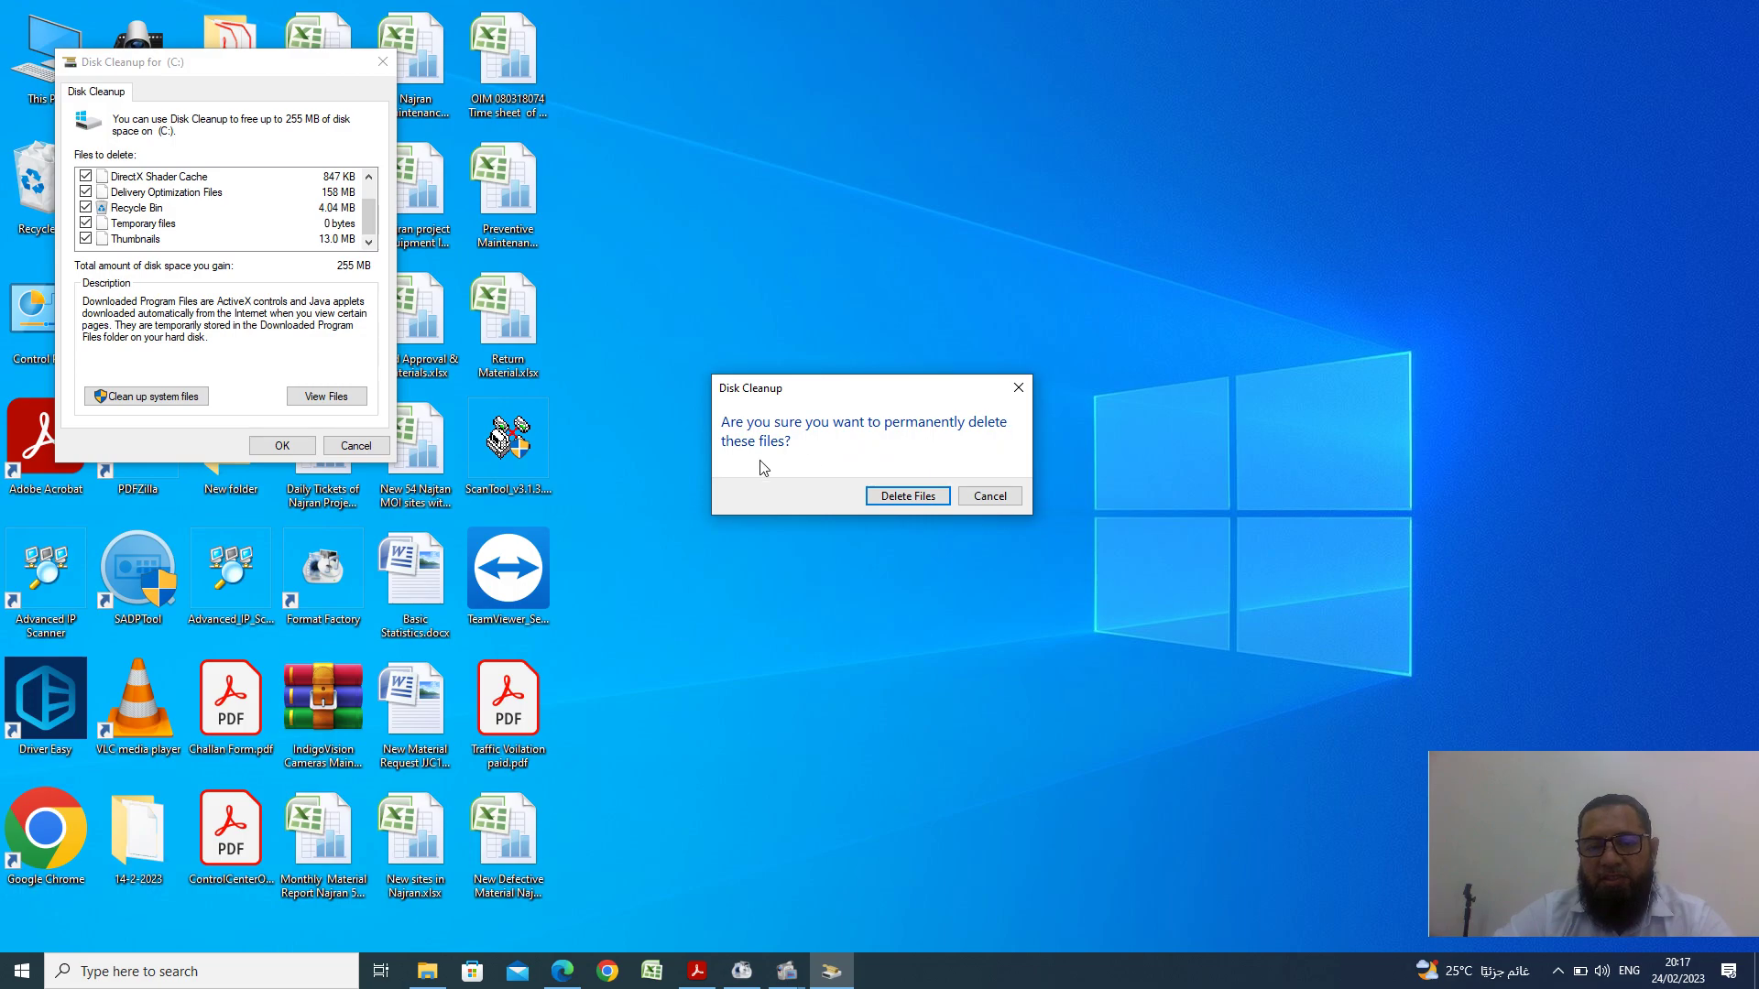
left_click(884, 499)
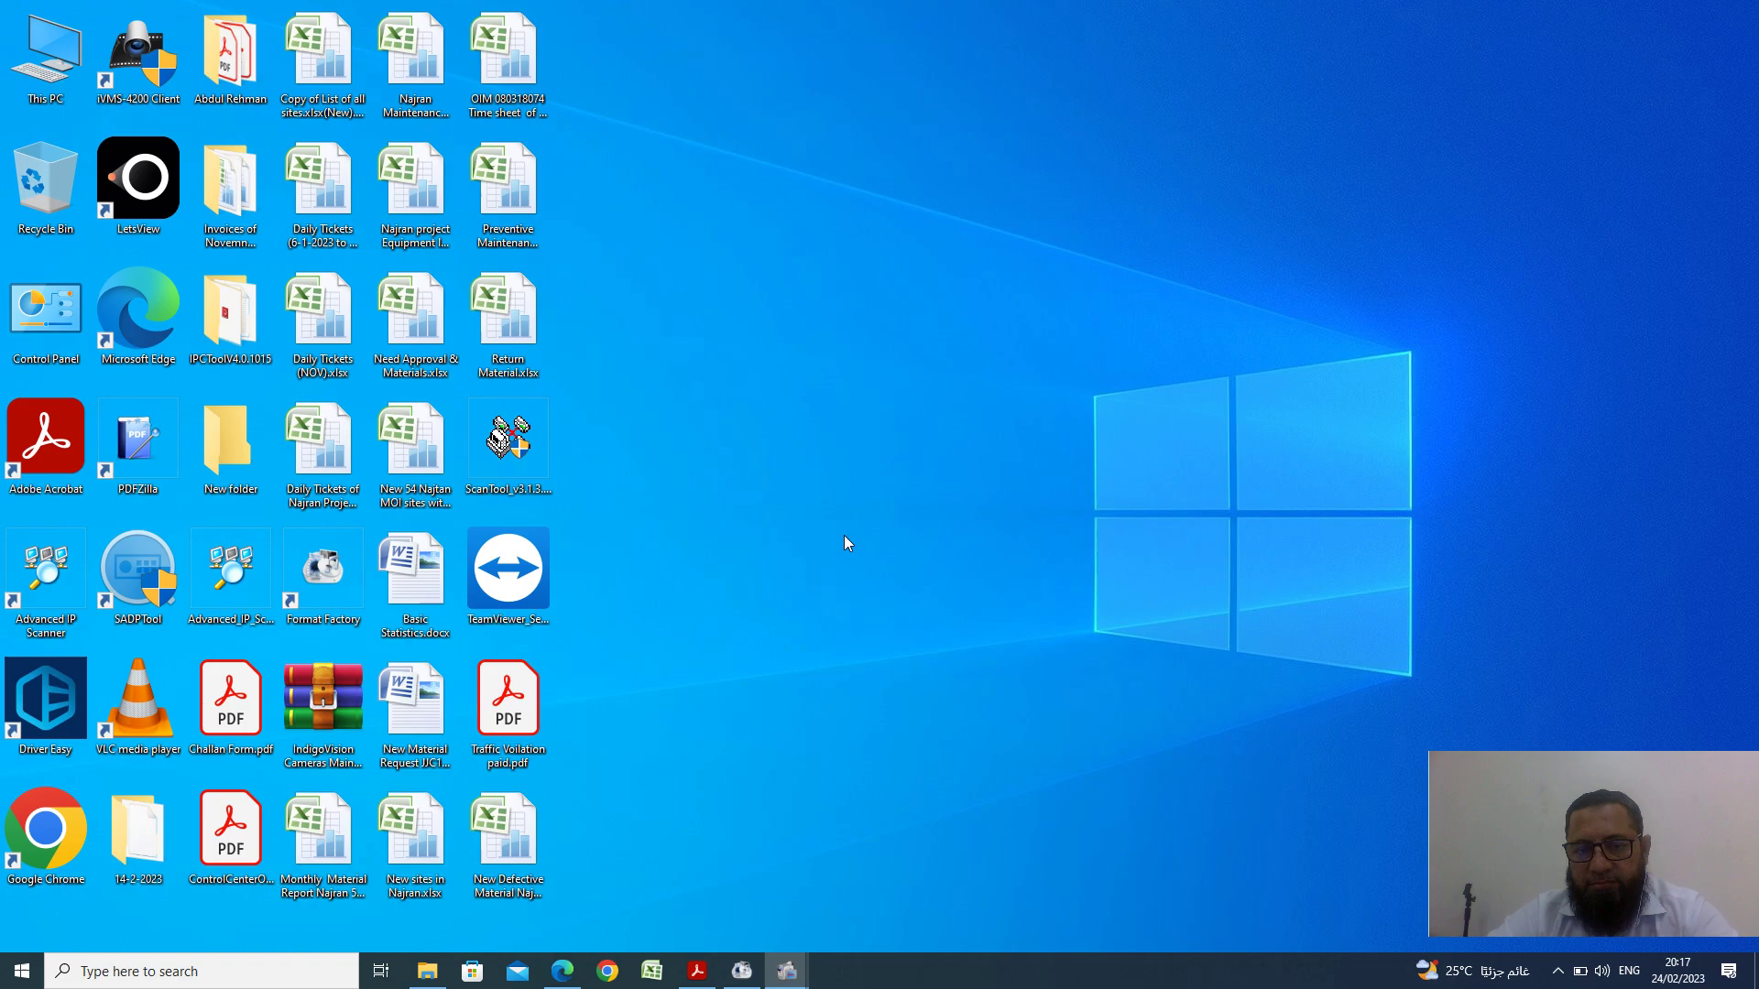
- Refresh the desktop, then run prefetch from the Run dialog's command history
right_click(870, 482)
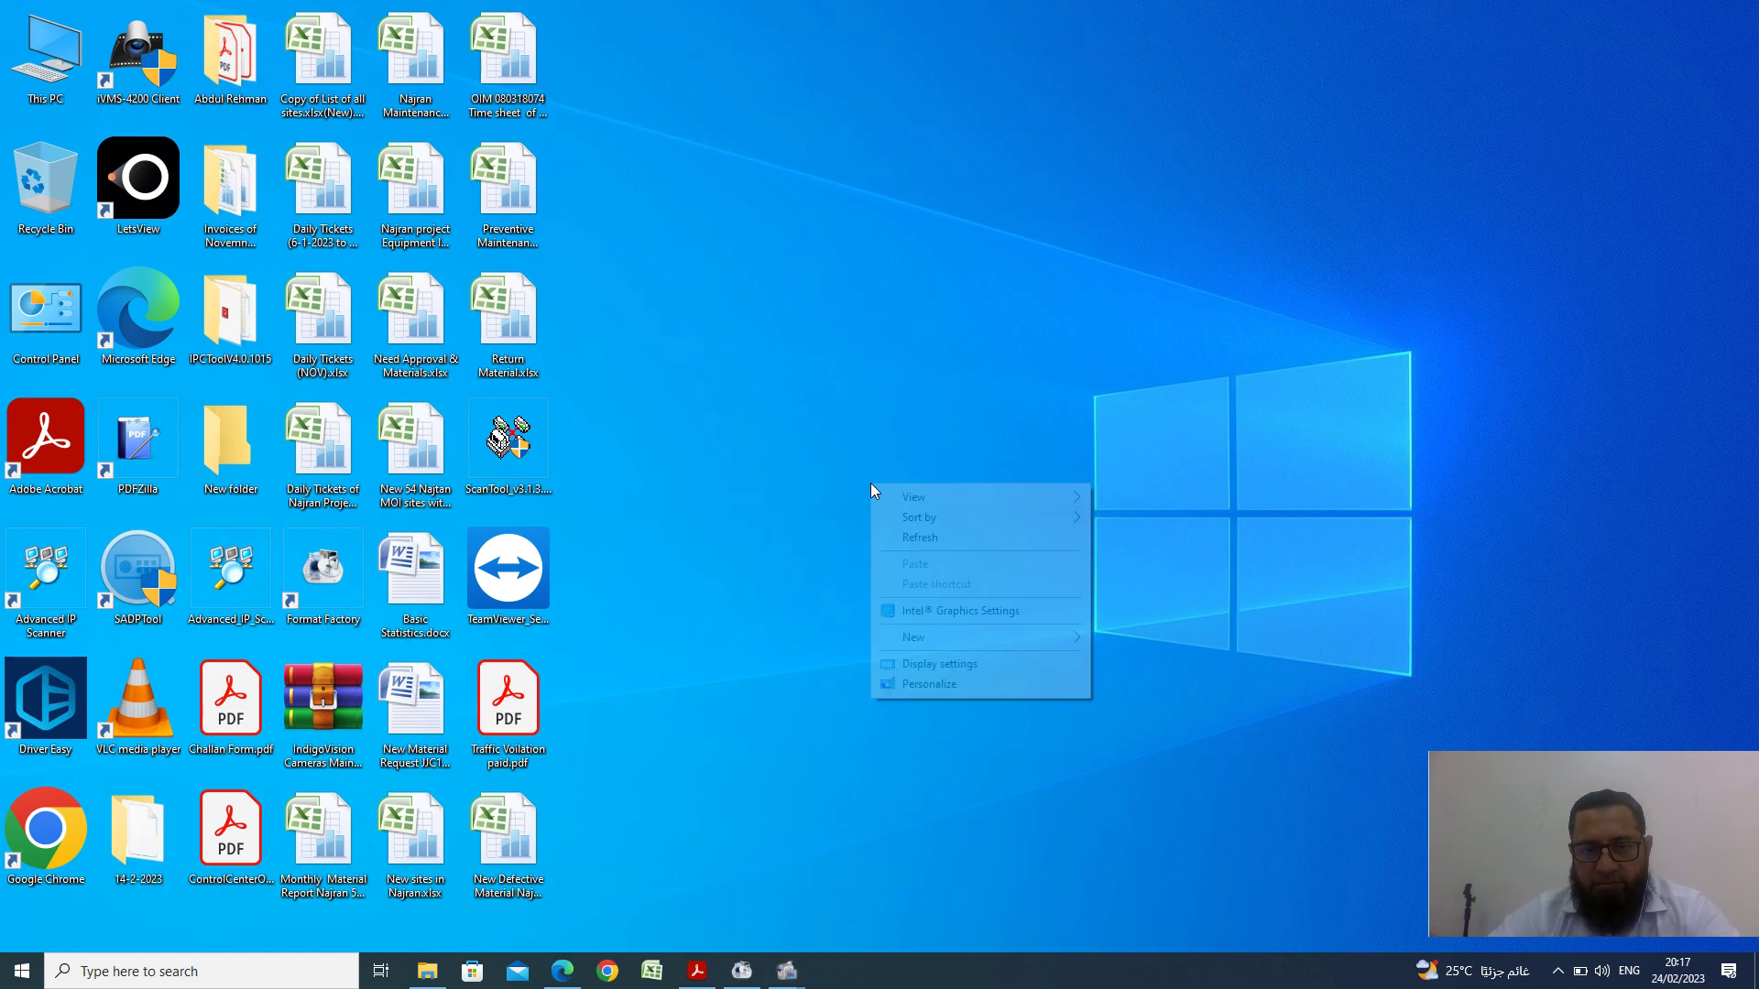
left_click(883, 536)
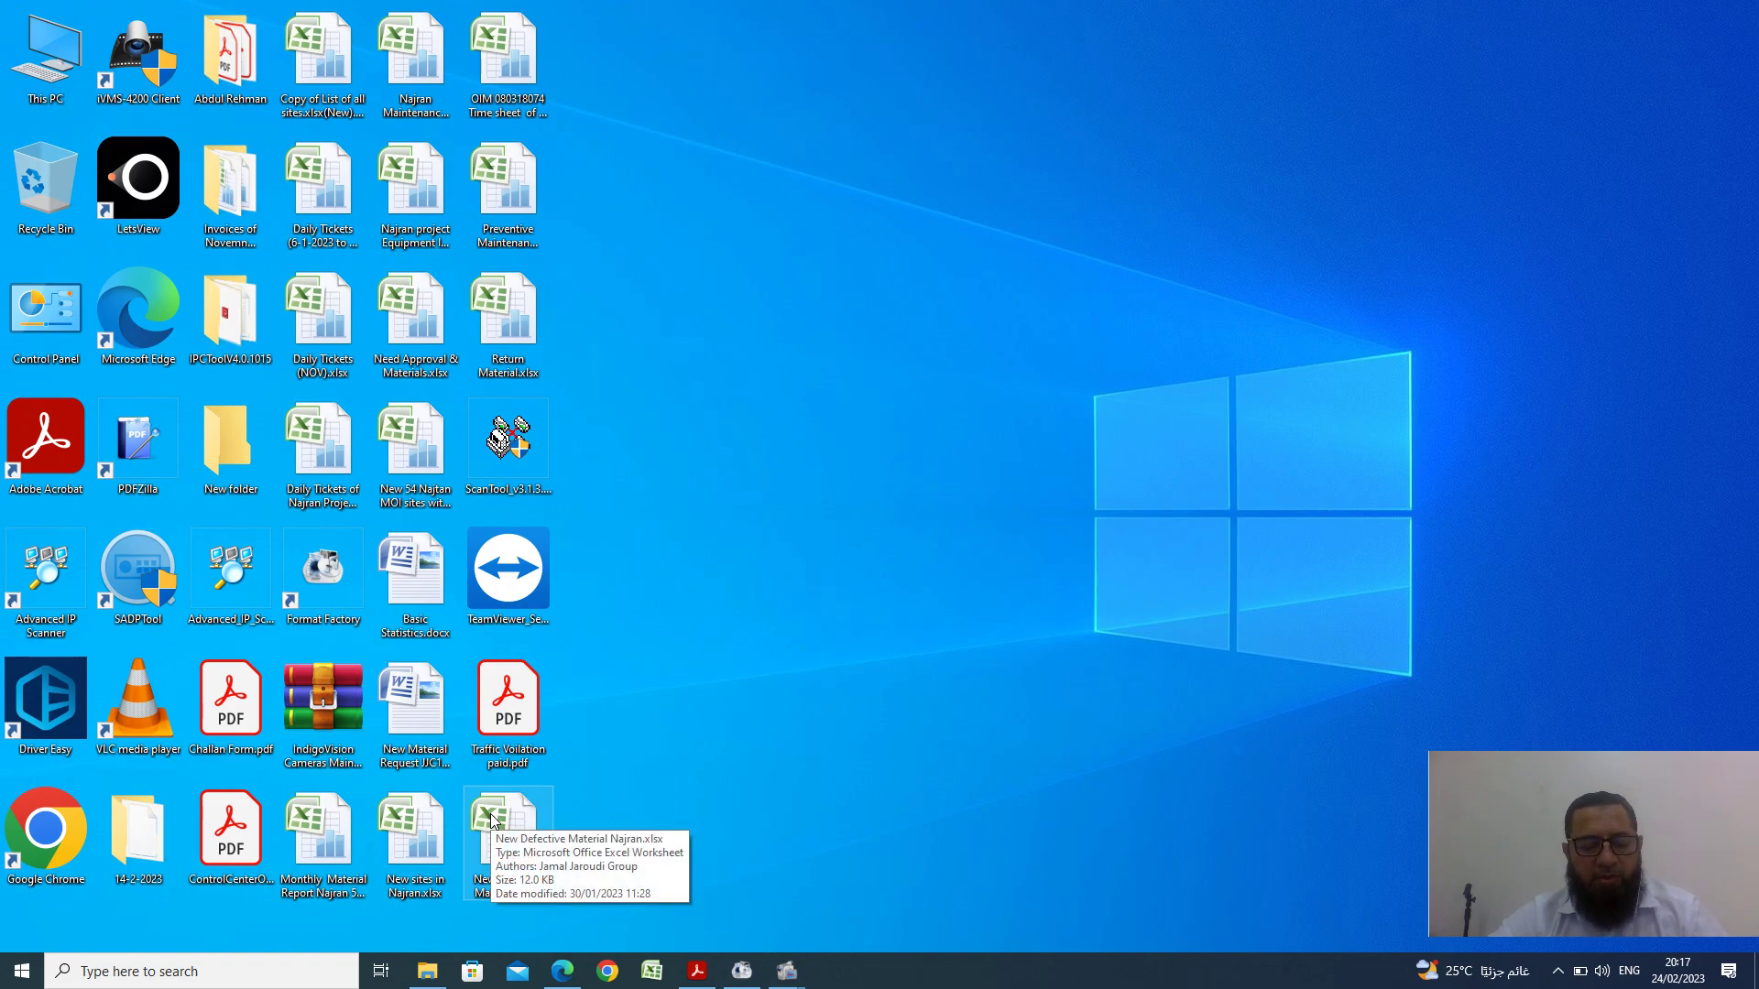
key("super+r")
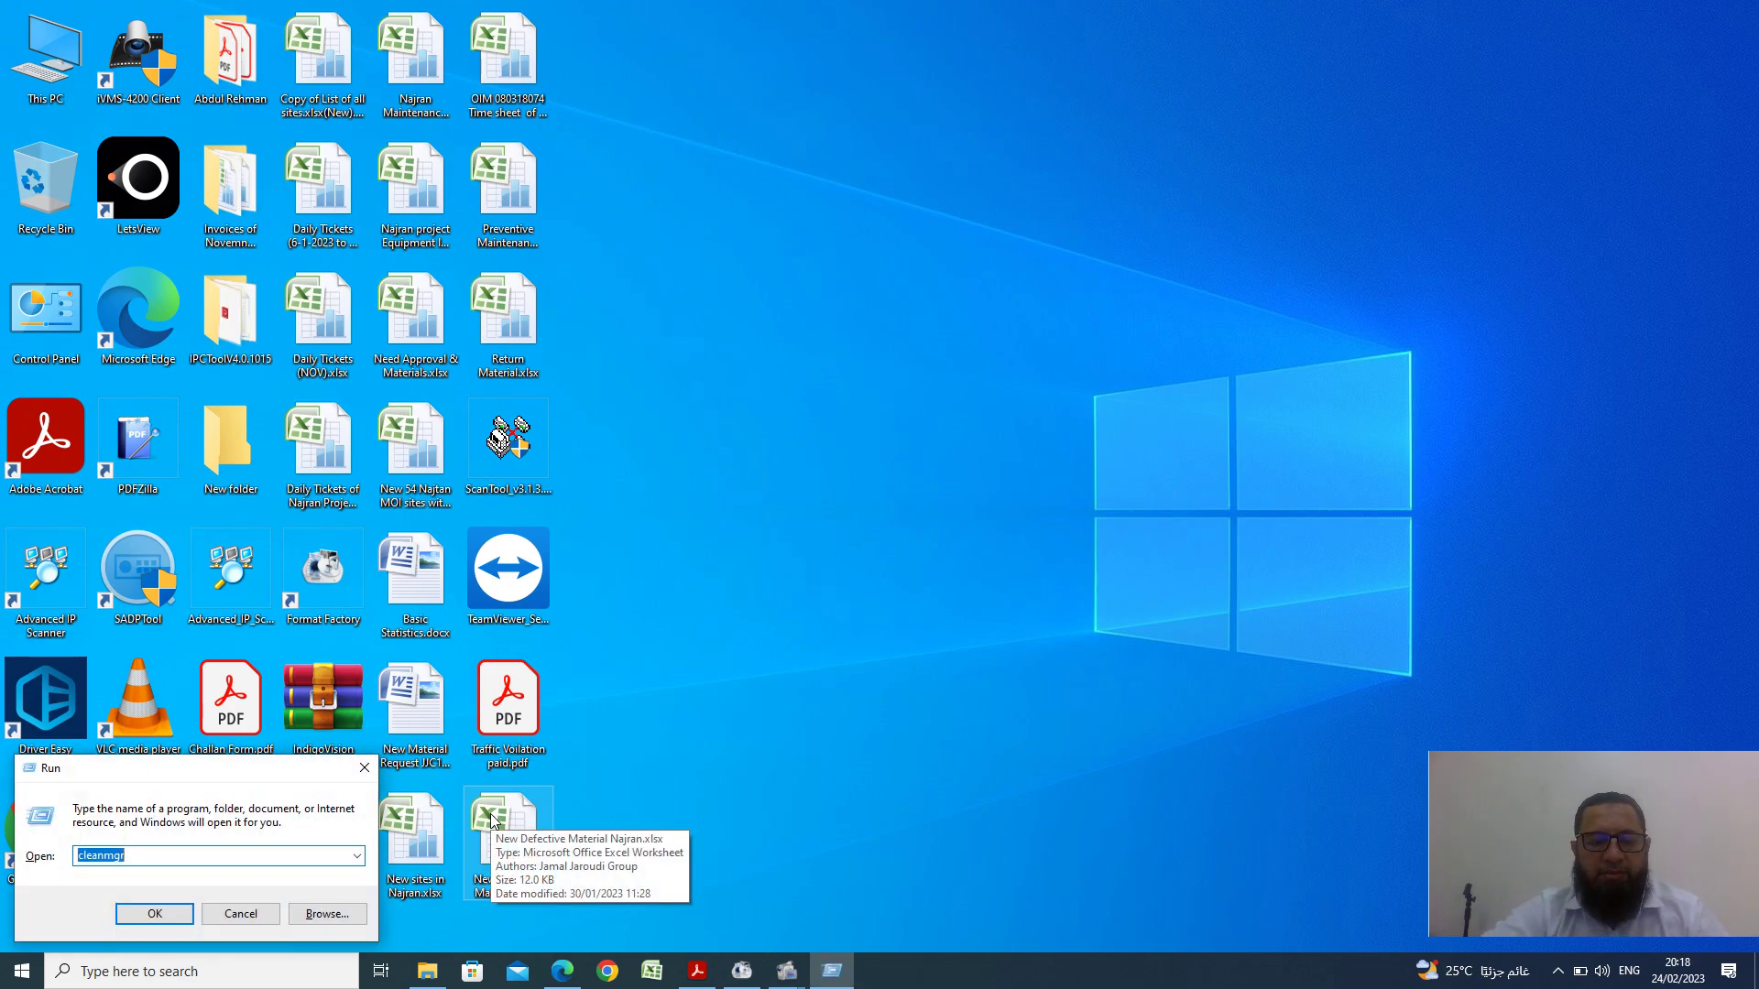
left_click(355, 859)
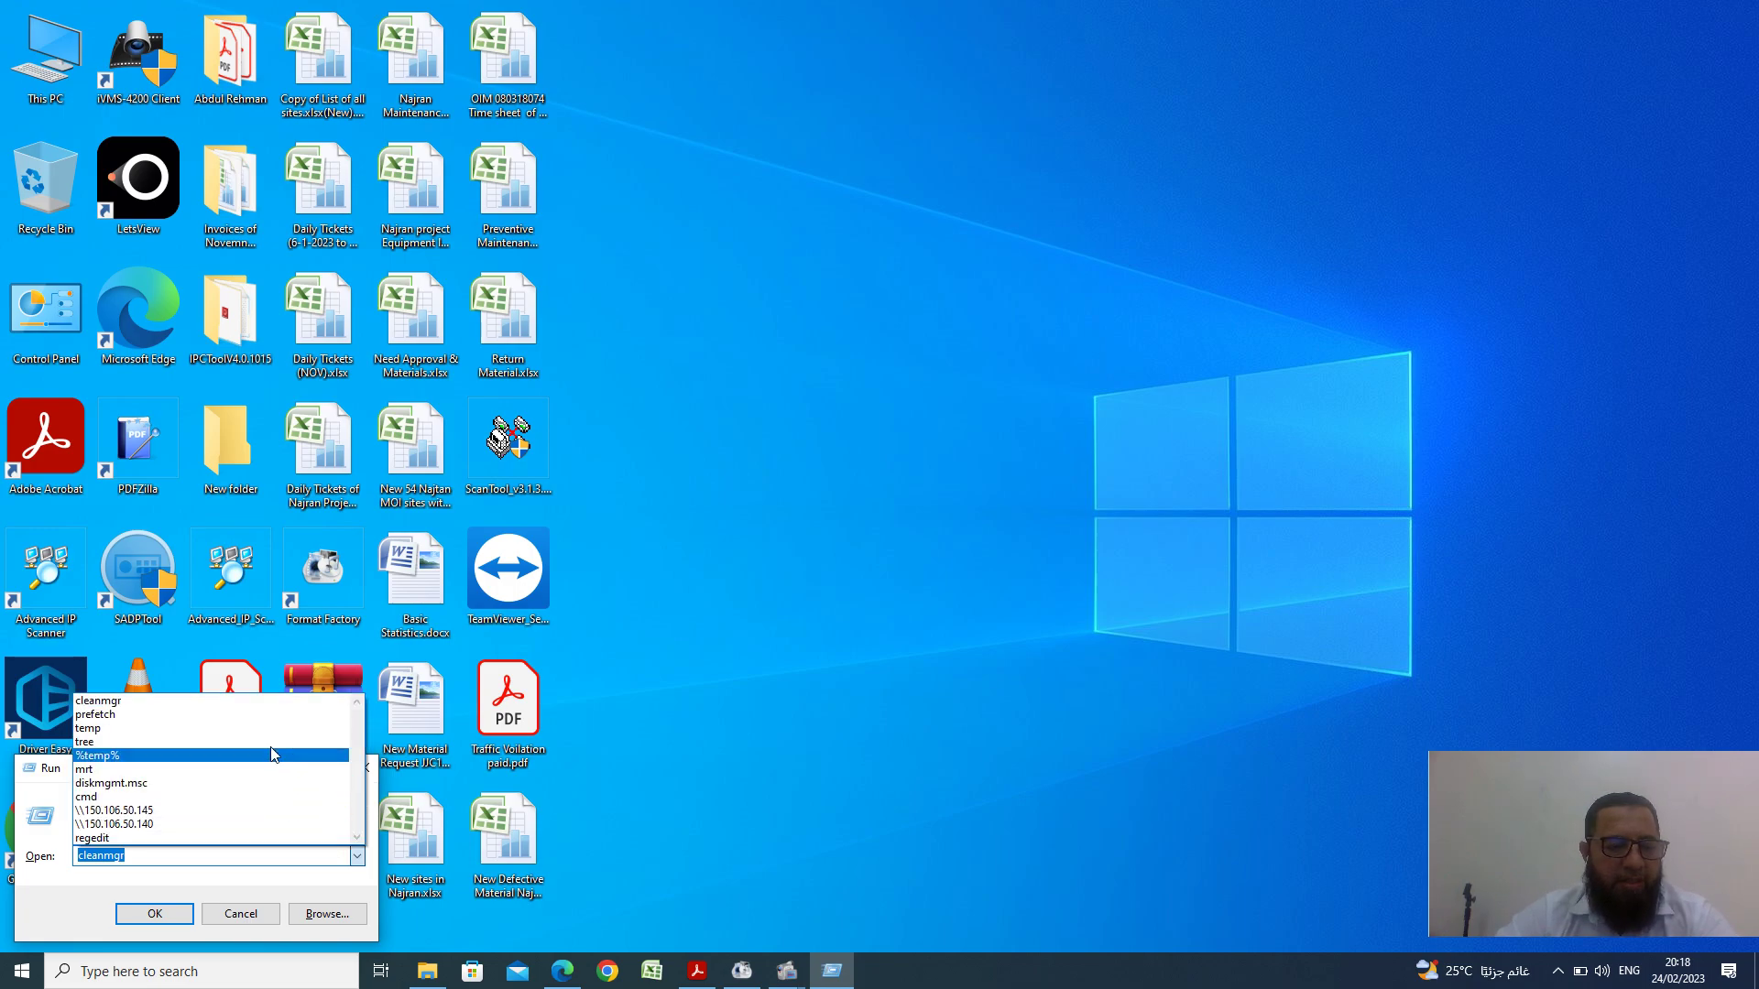
left_click(264, 716)
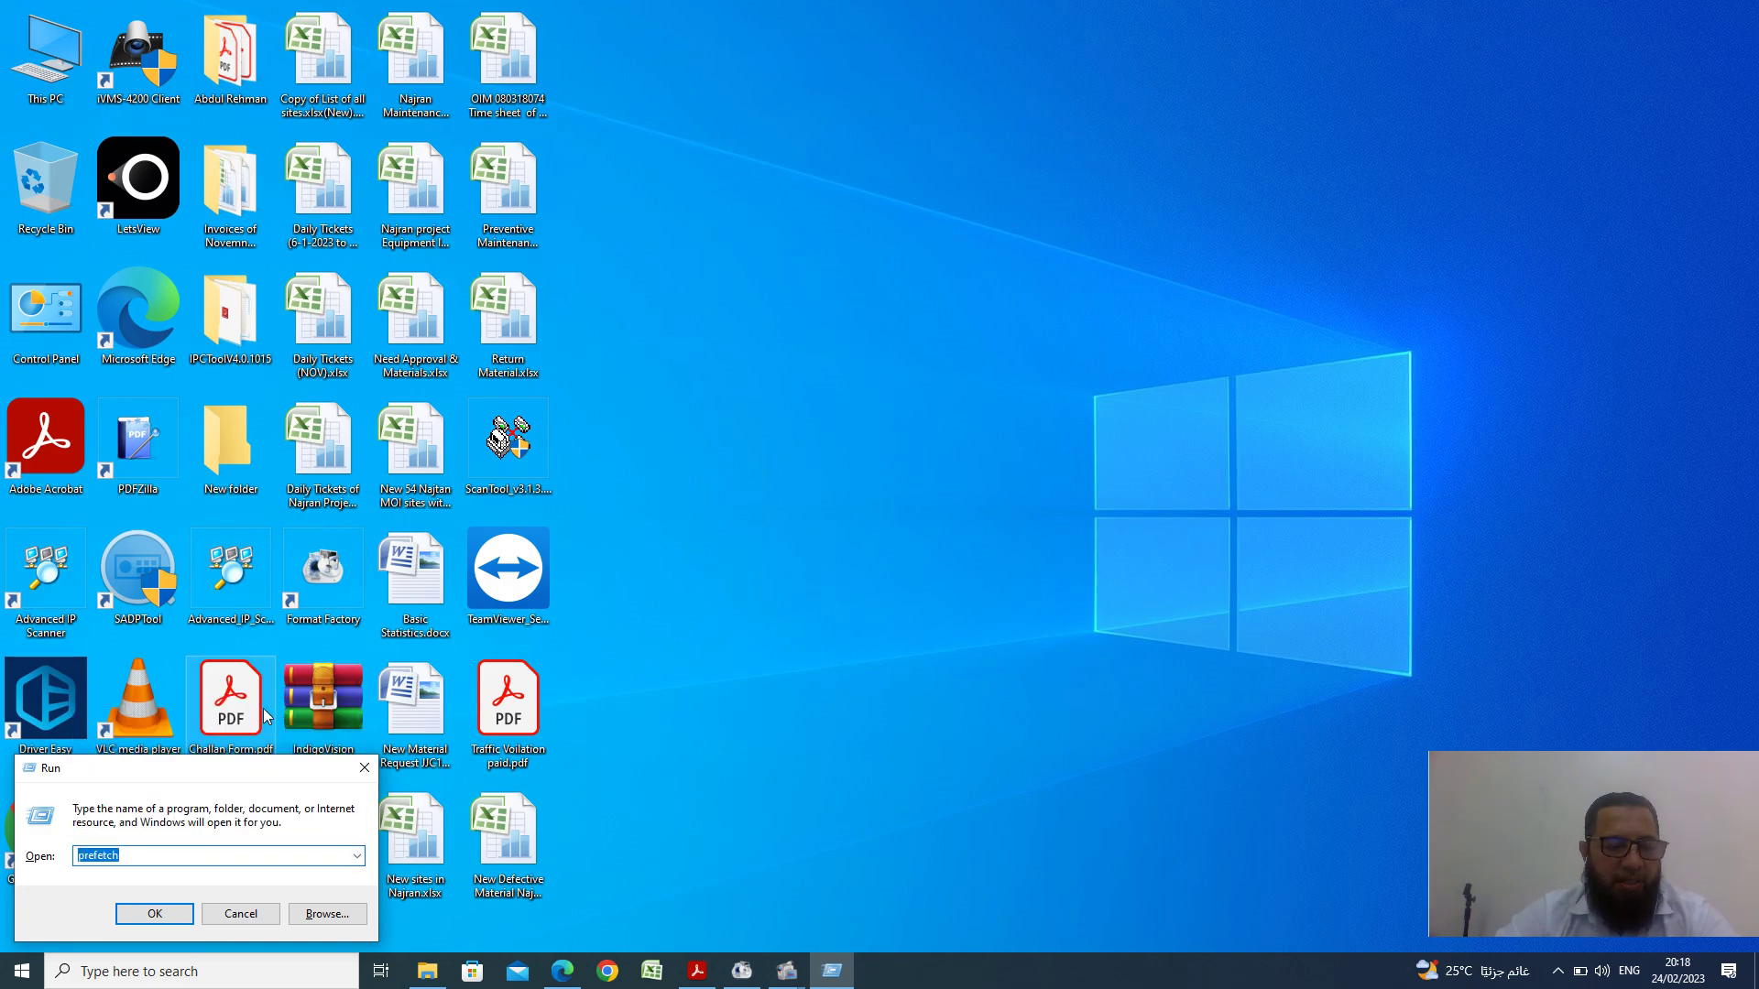
left_click(153, 914)
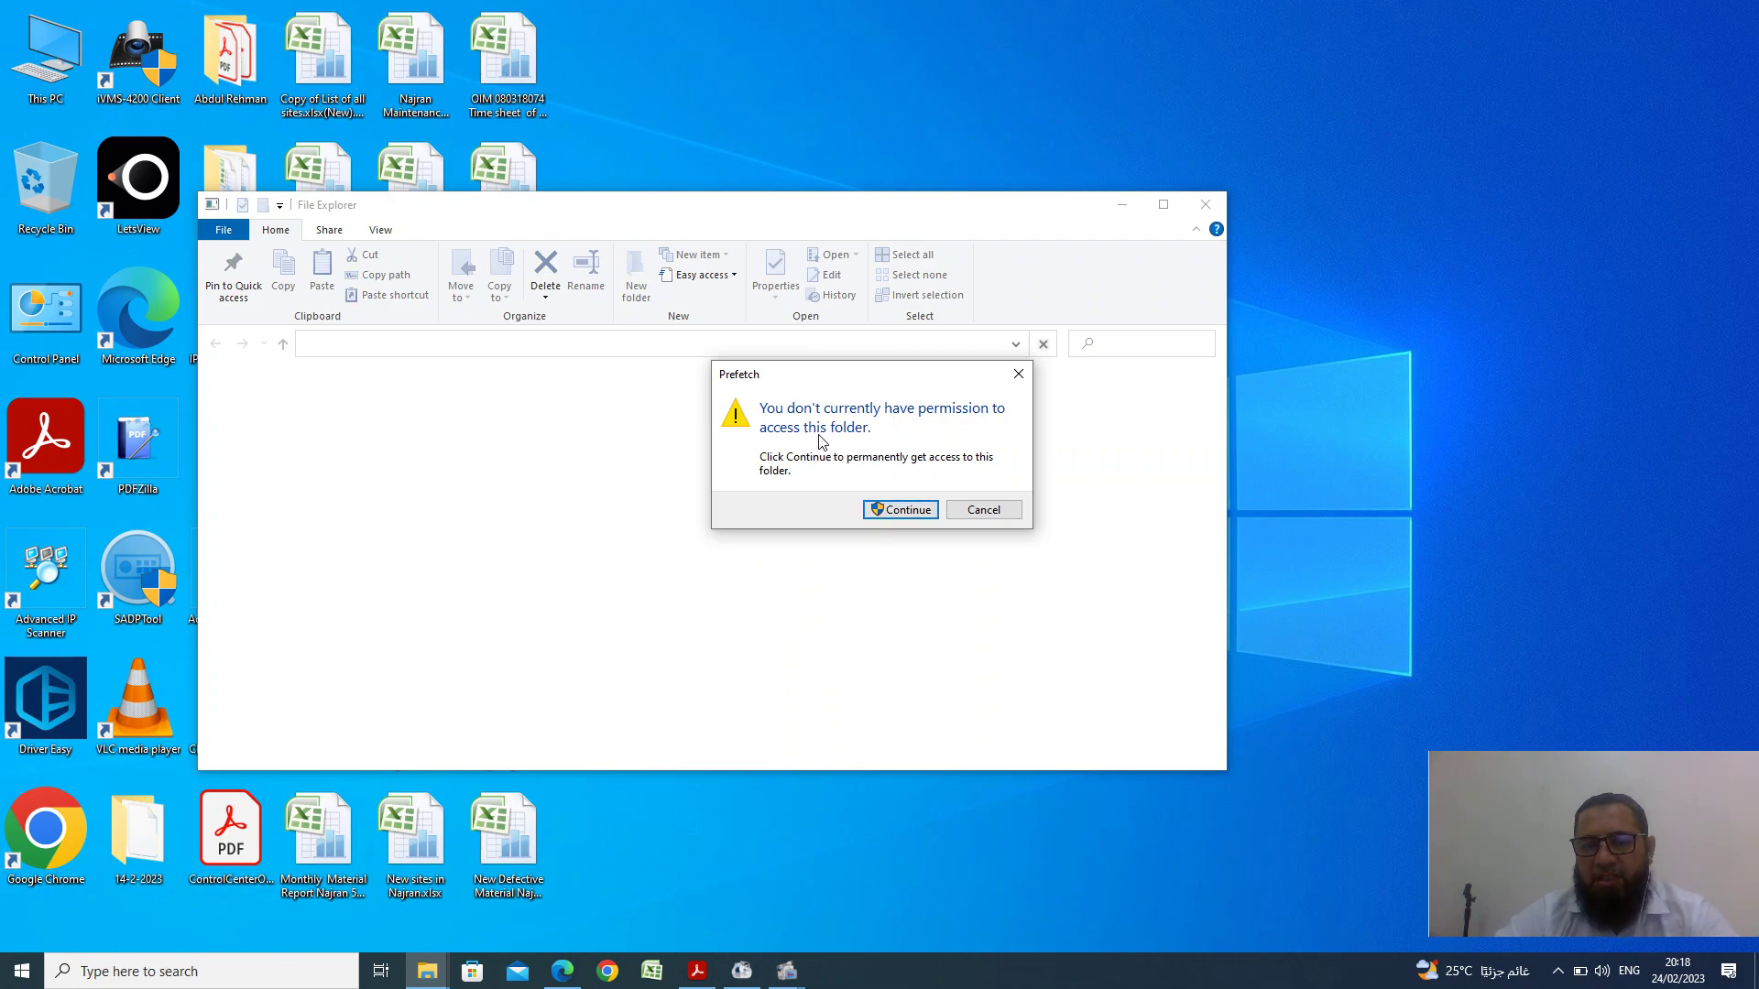
- Allow access to Prefetch, delete all its files skipping the in-use one, and close the window
left_click(901, 510)
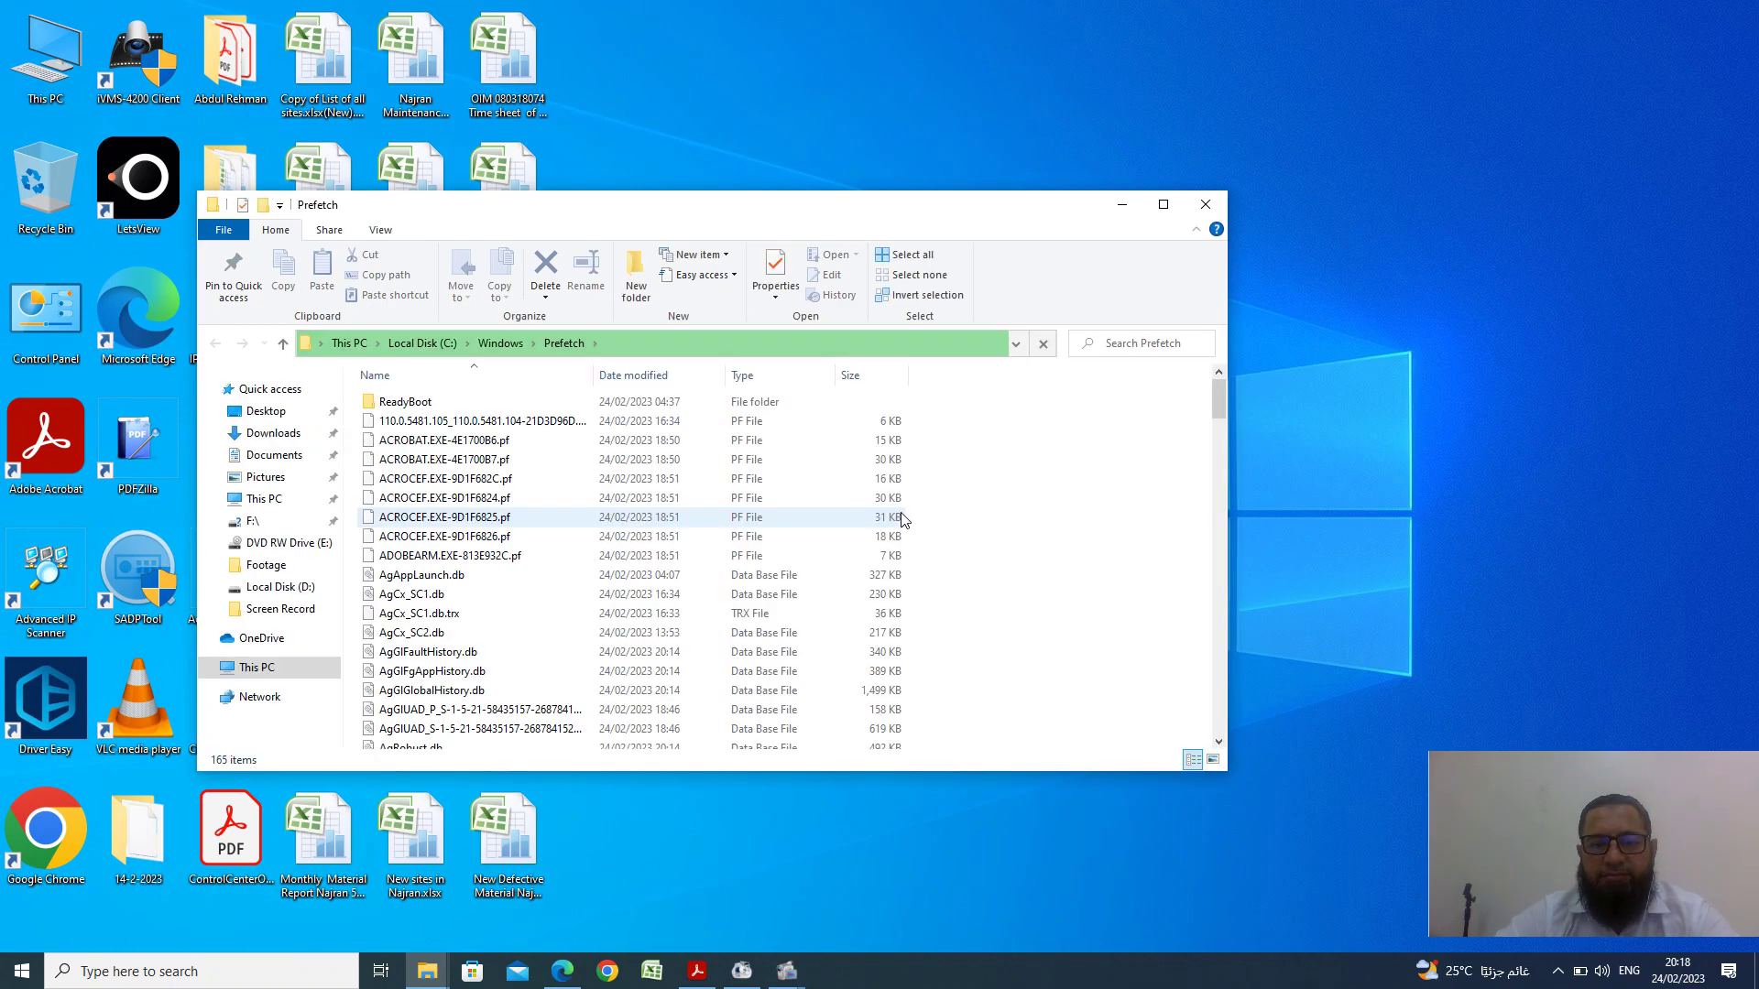
left_click(1163, 204)
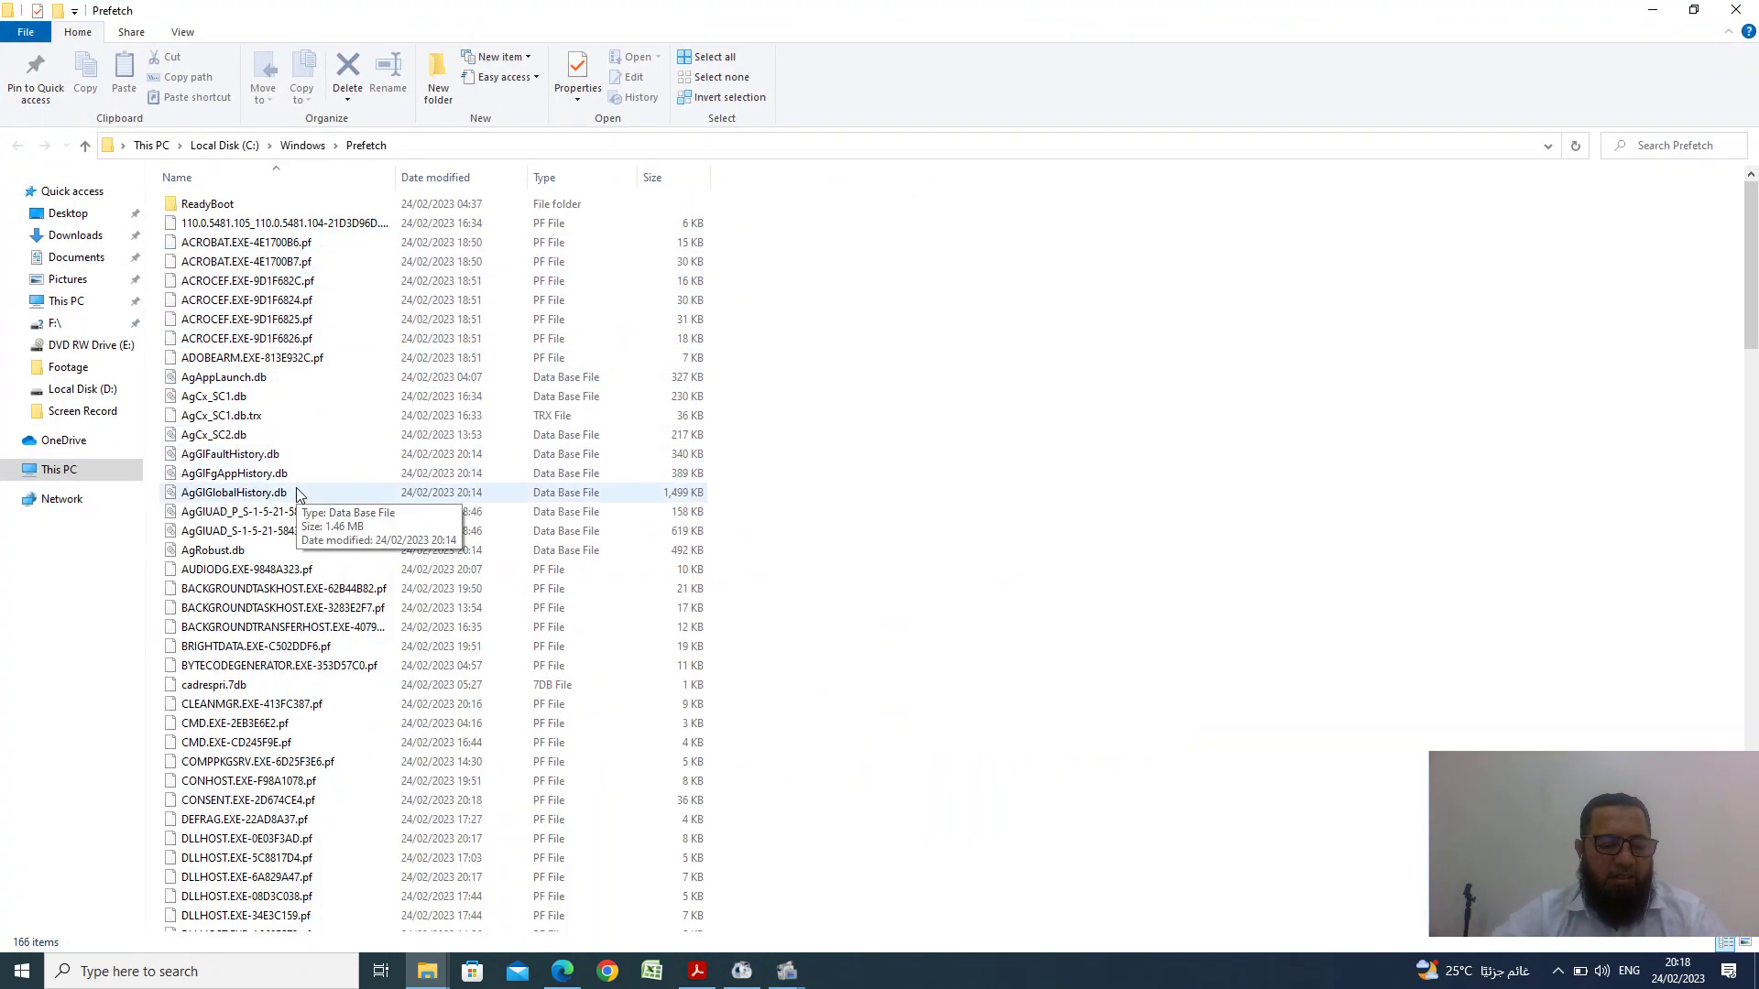
key("ctrl+a")
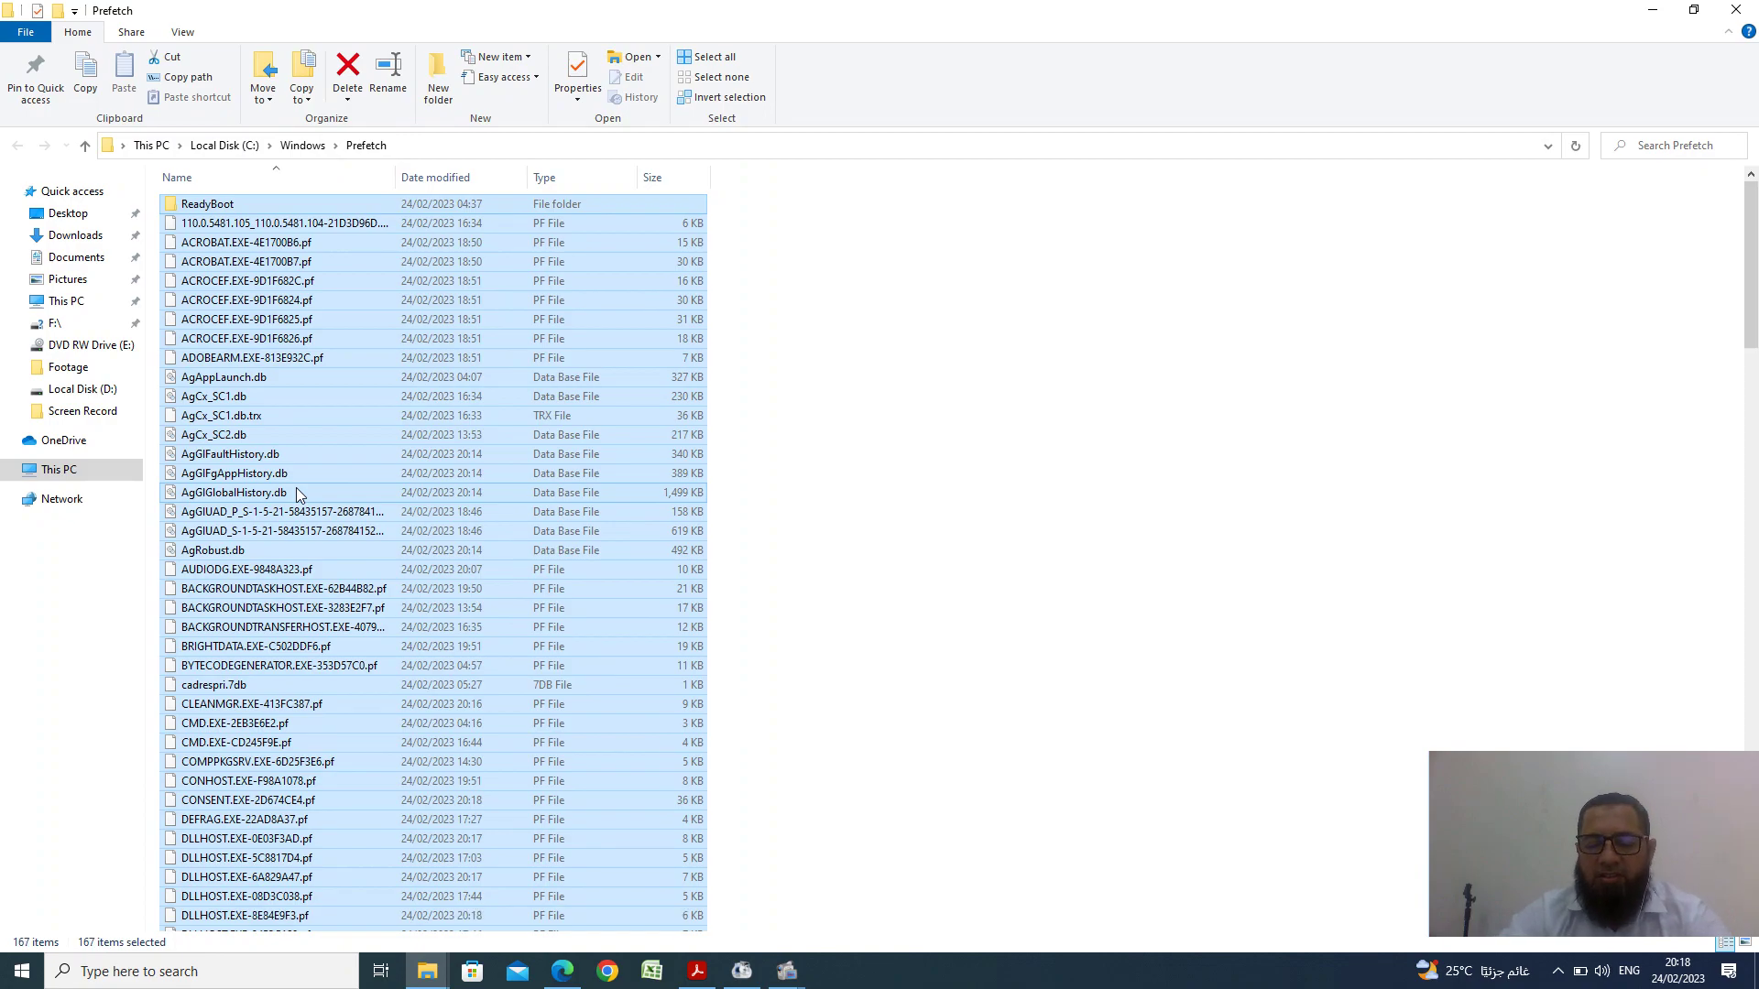
key("Delete")
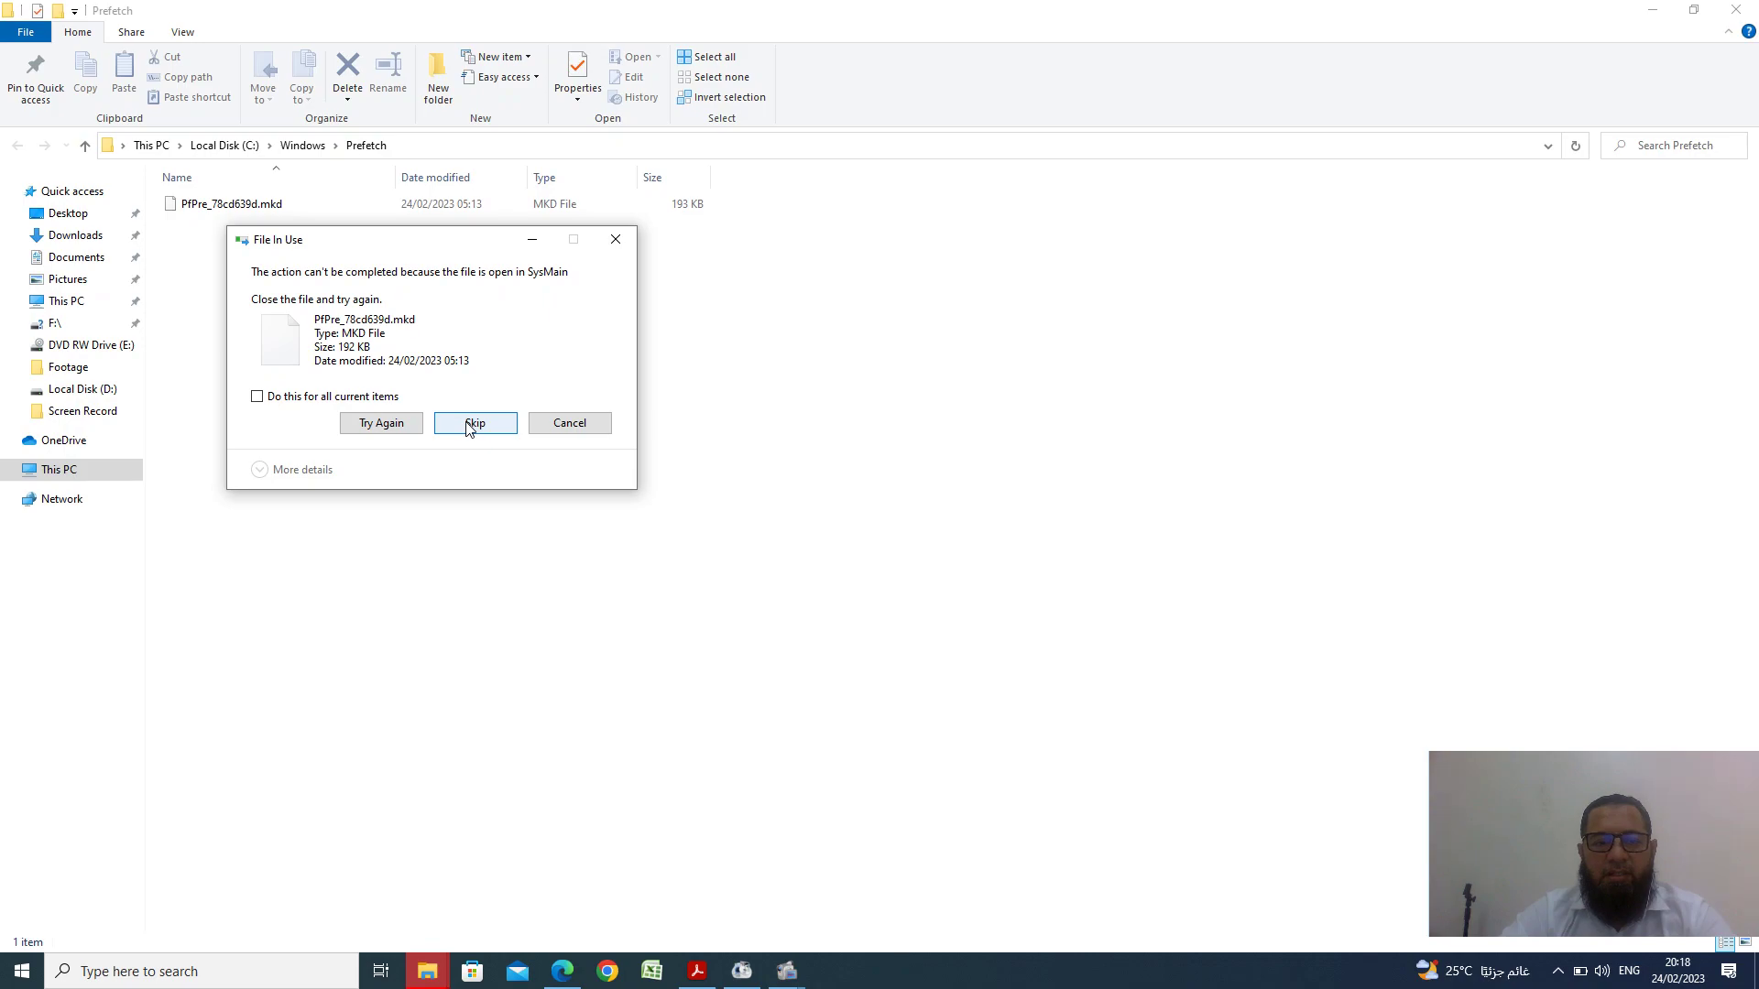
left_click(381, 423)
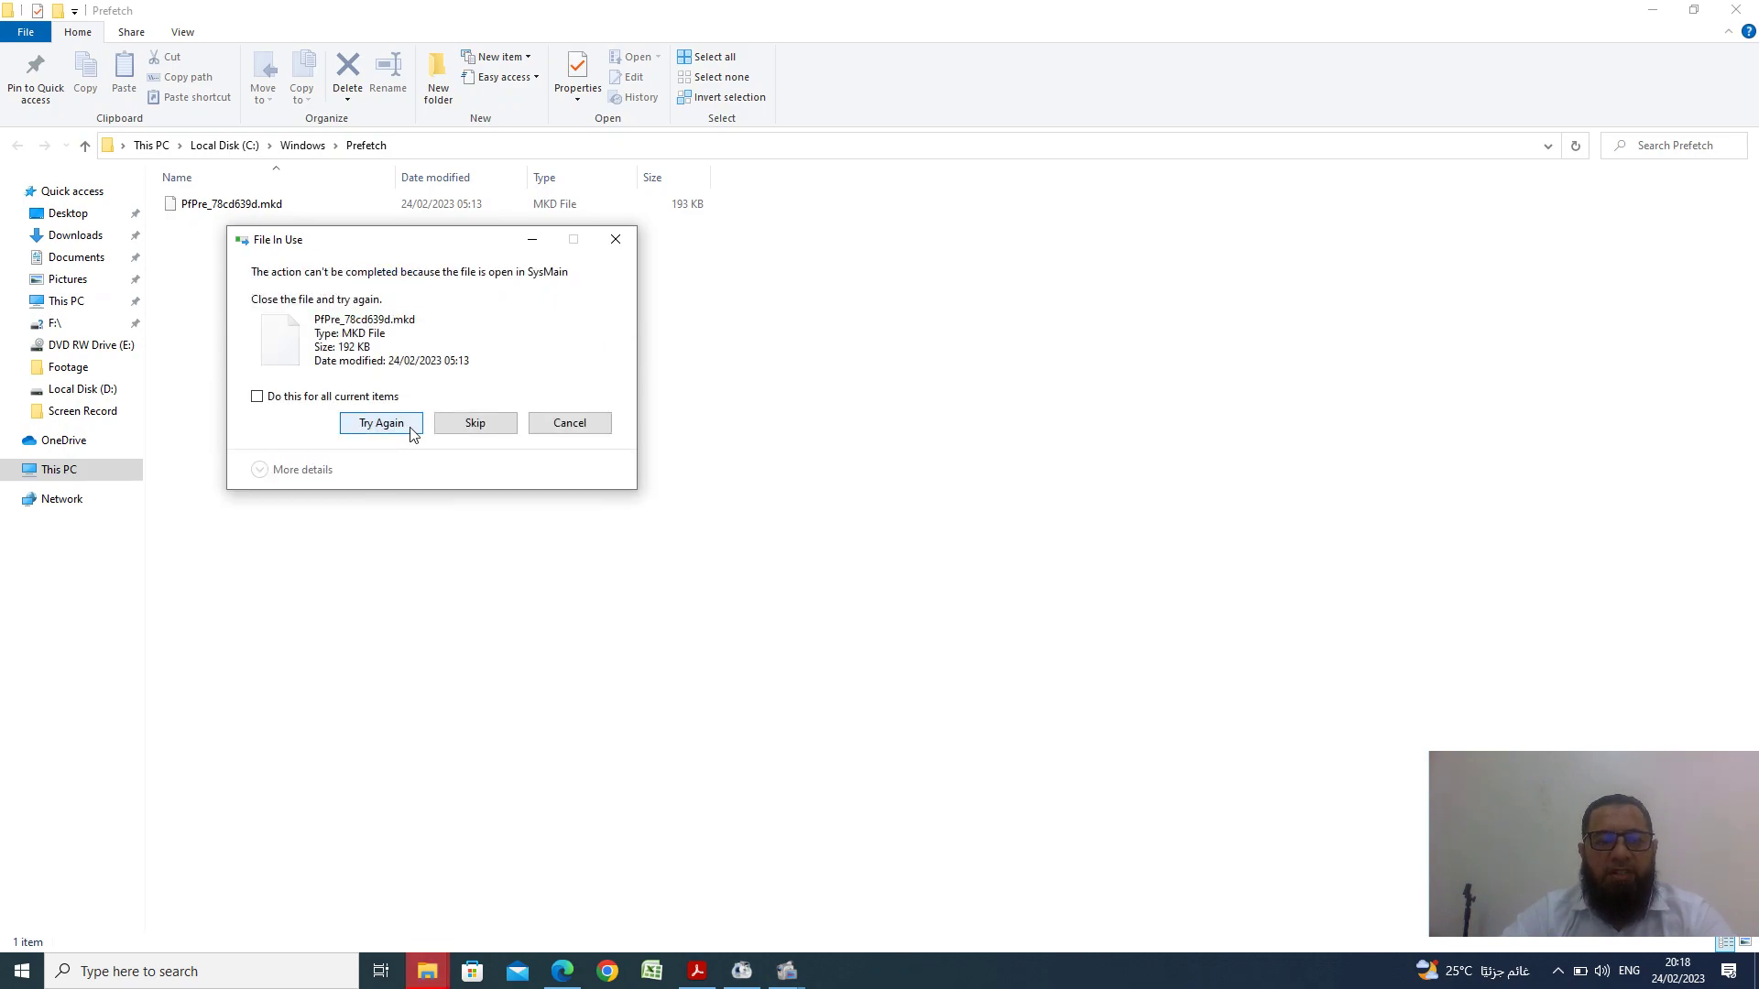
left_click(475, 429)
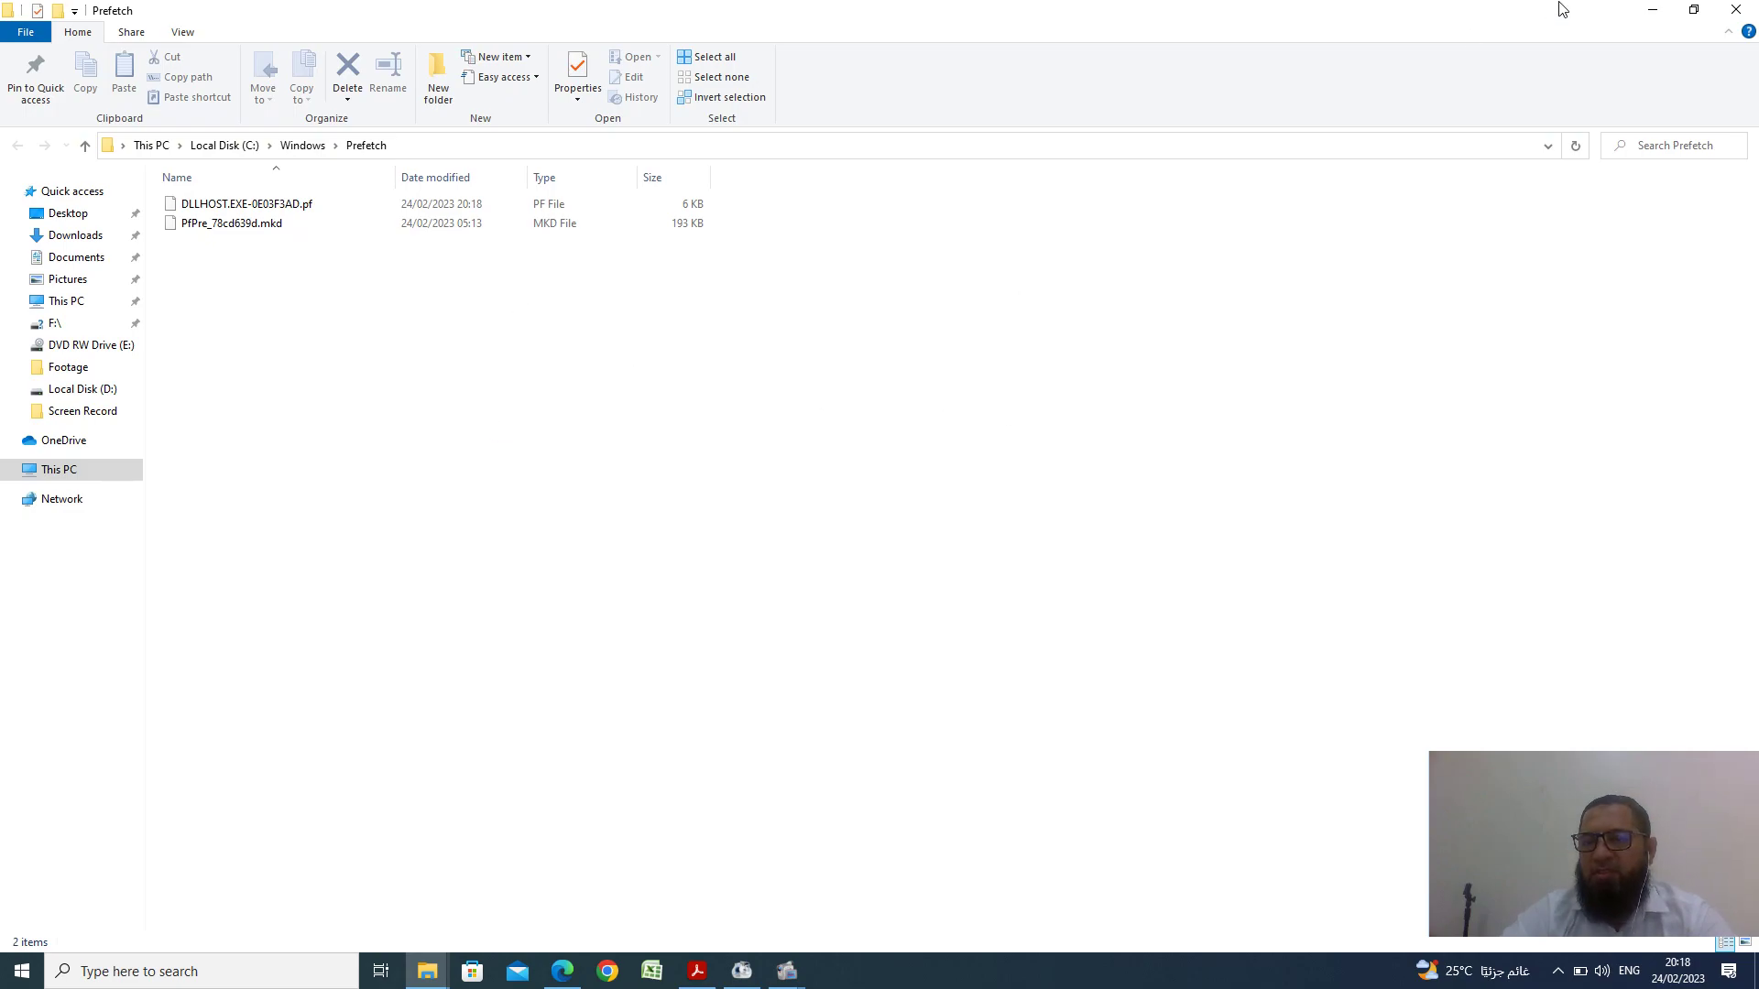
left_click(1735, 11)
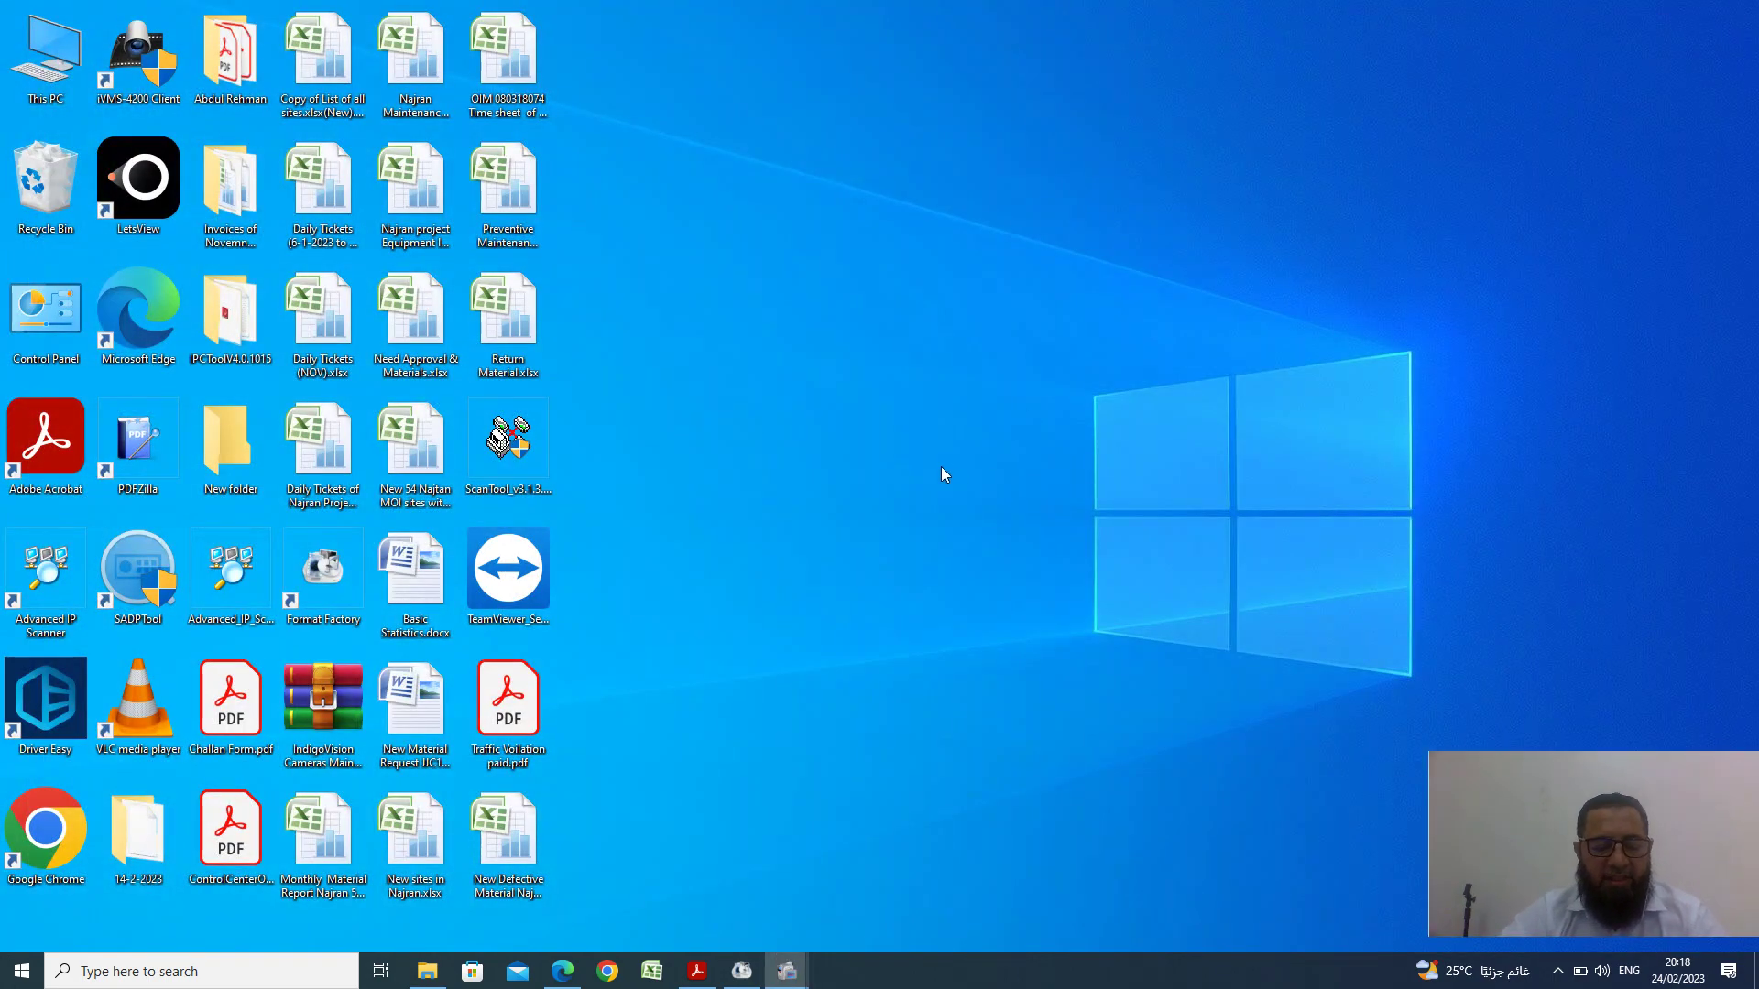
- Run %temp% from the Run dialog's command history to open the user's Temp folder
key("super+r")
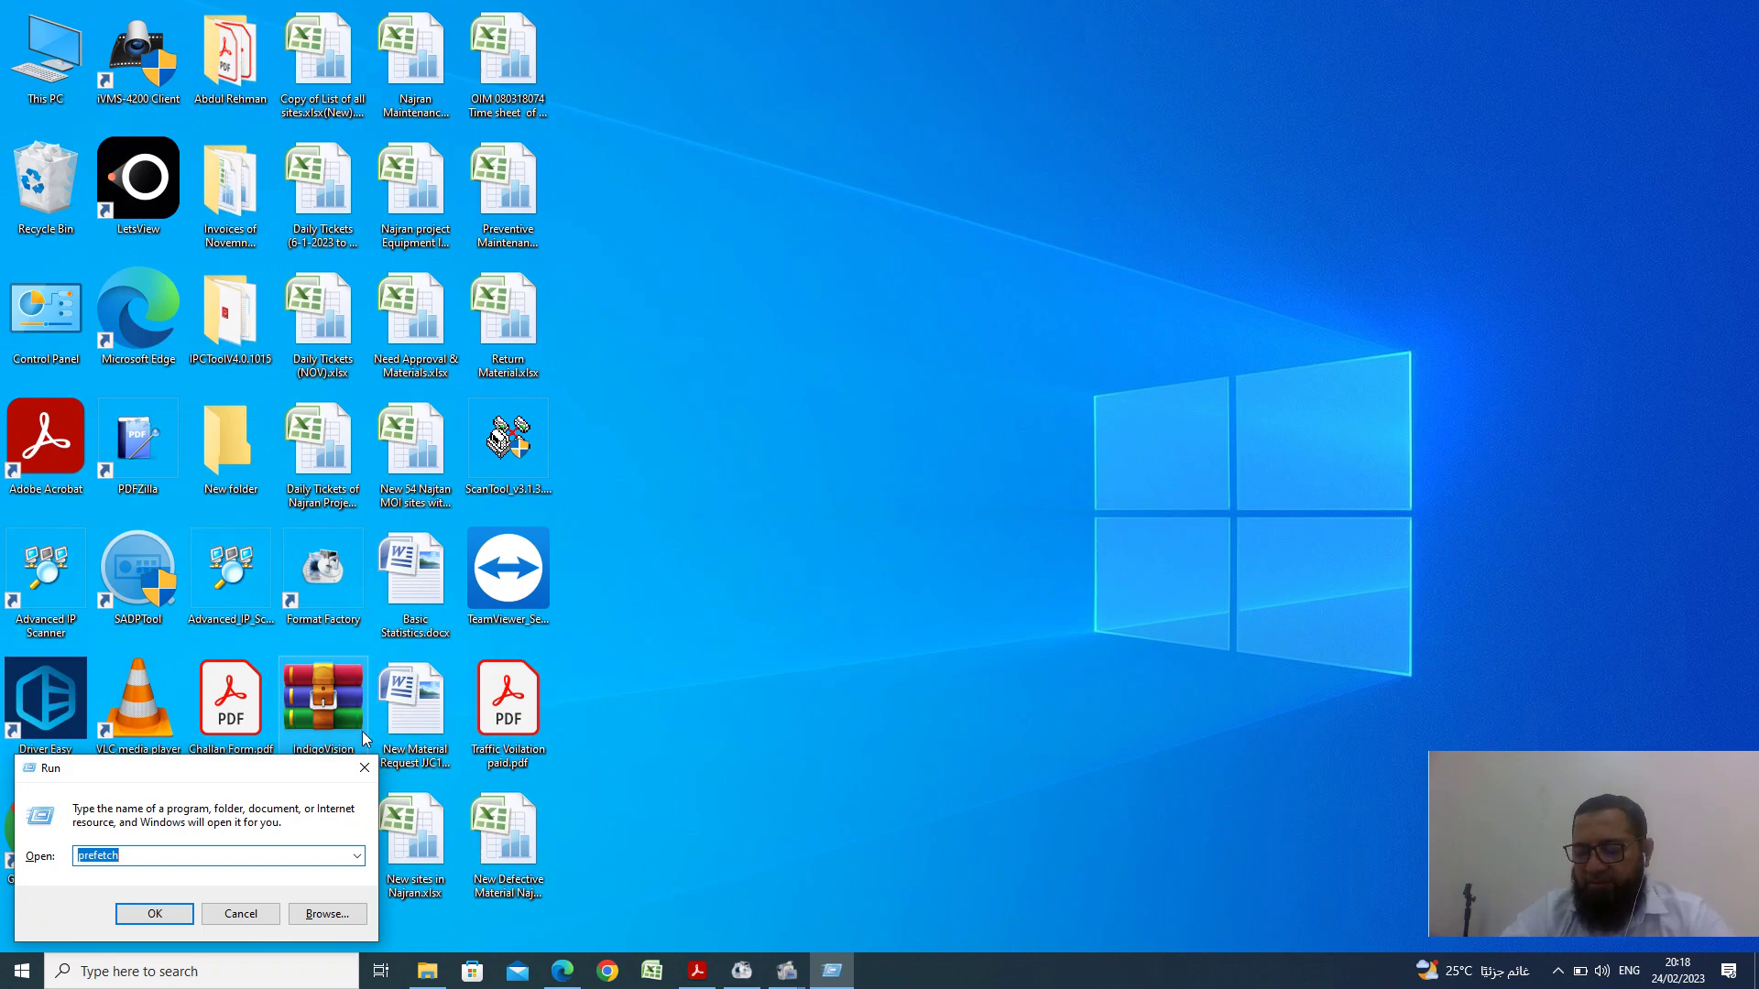
left_click(355, 856)
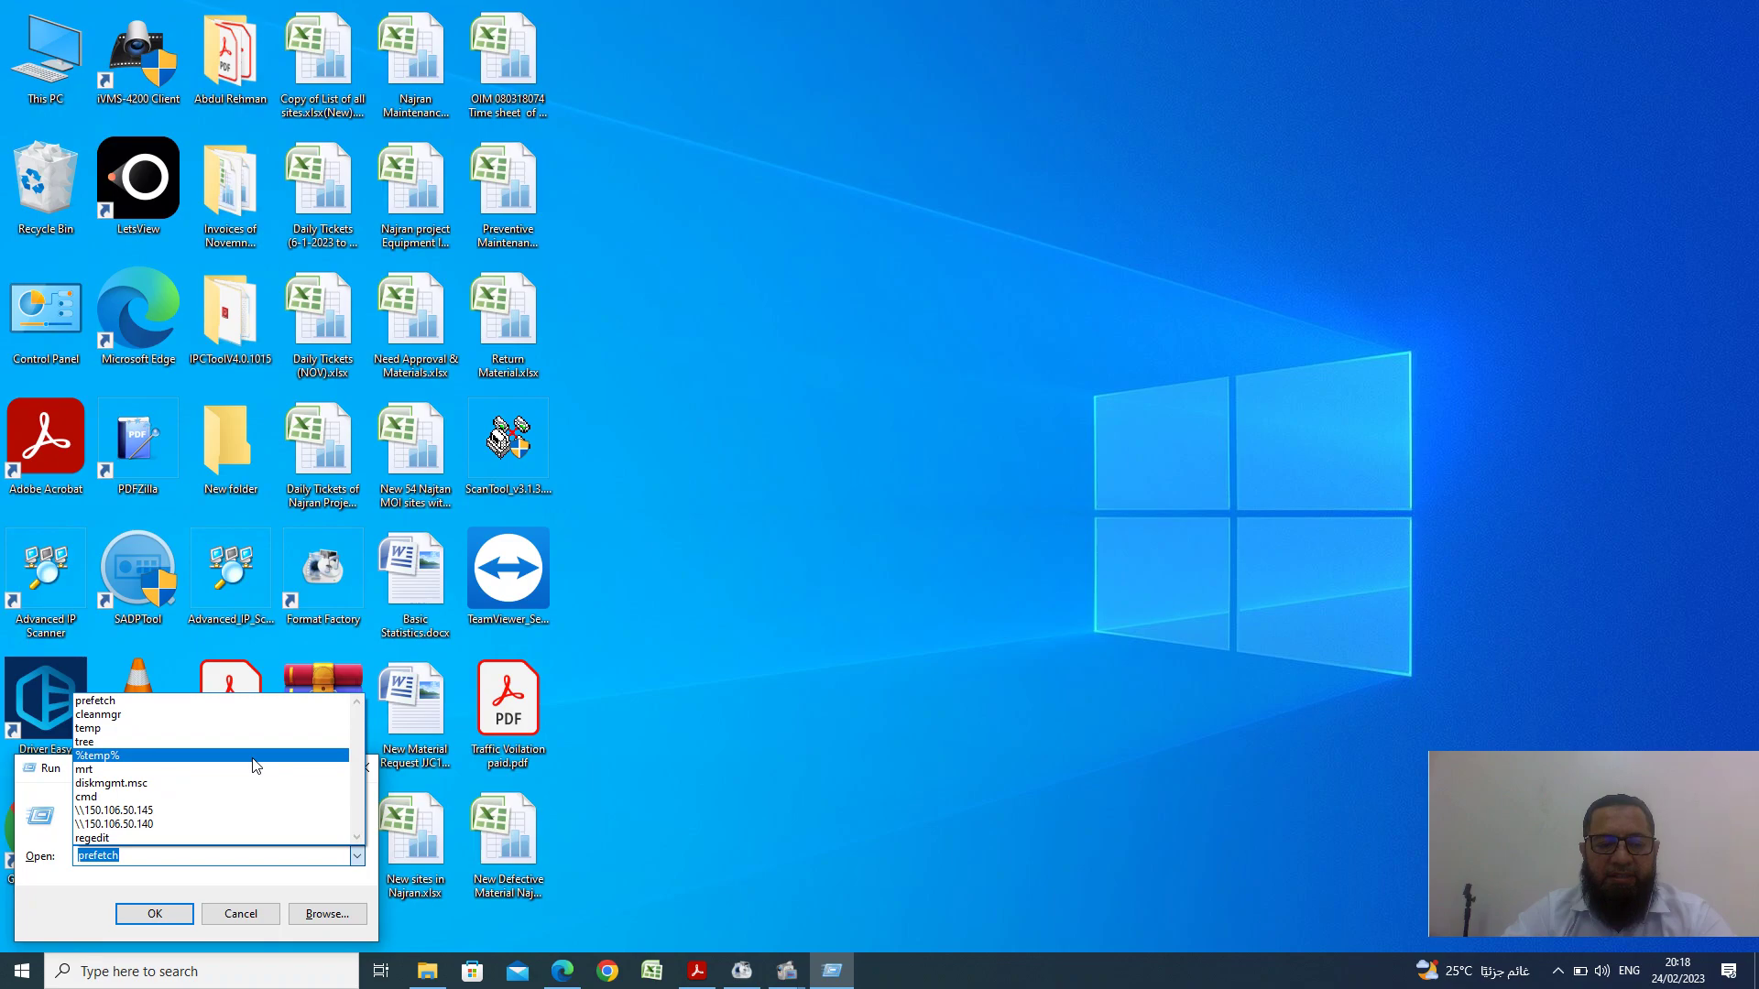
left_click(256, 765)
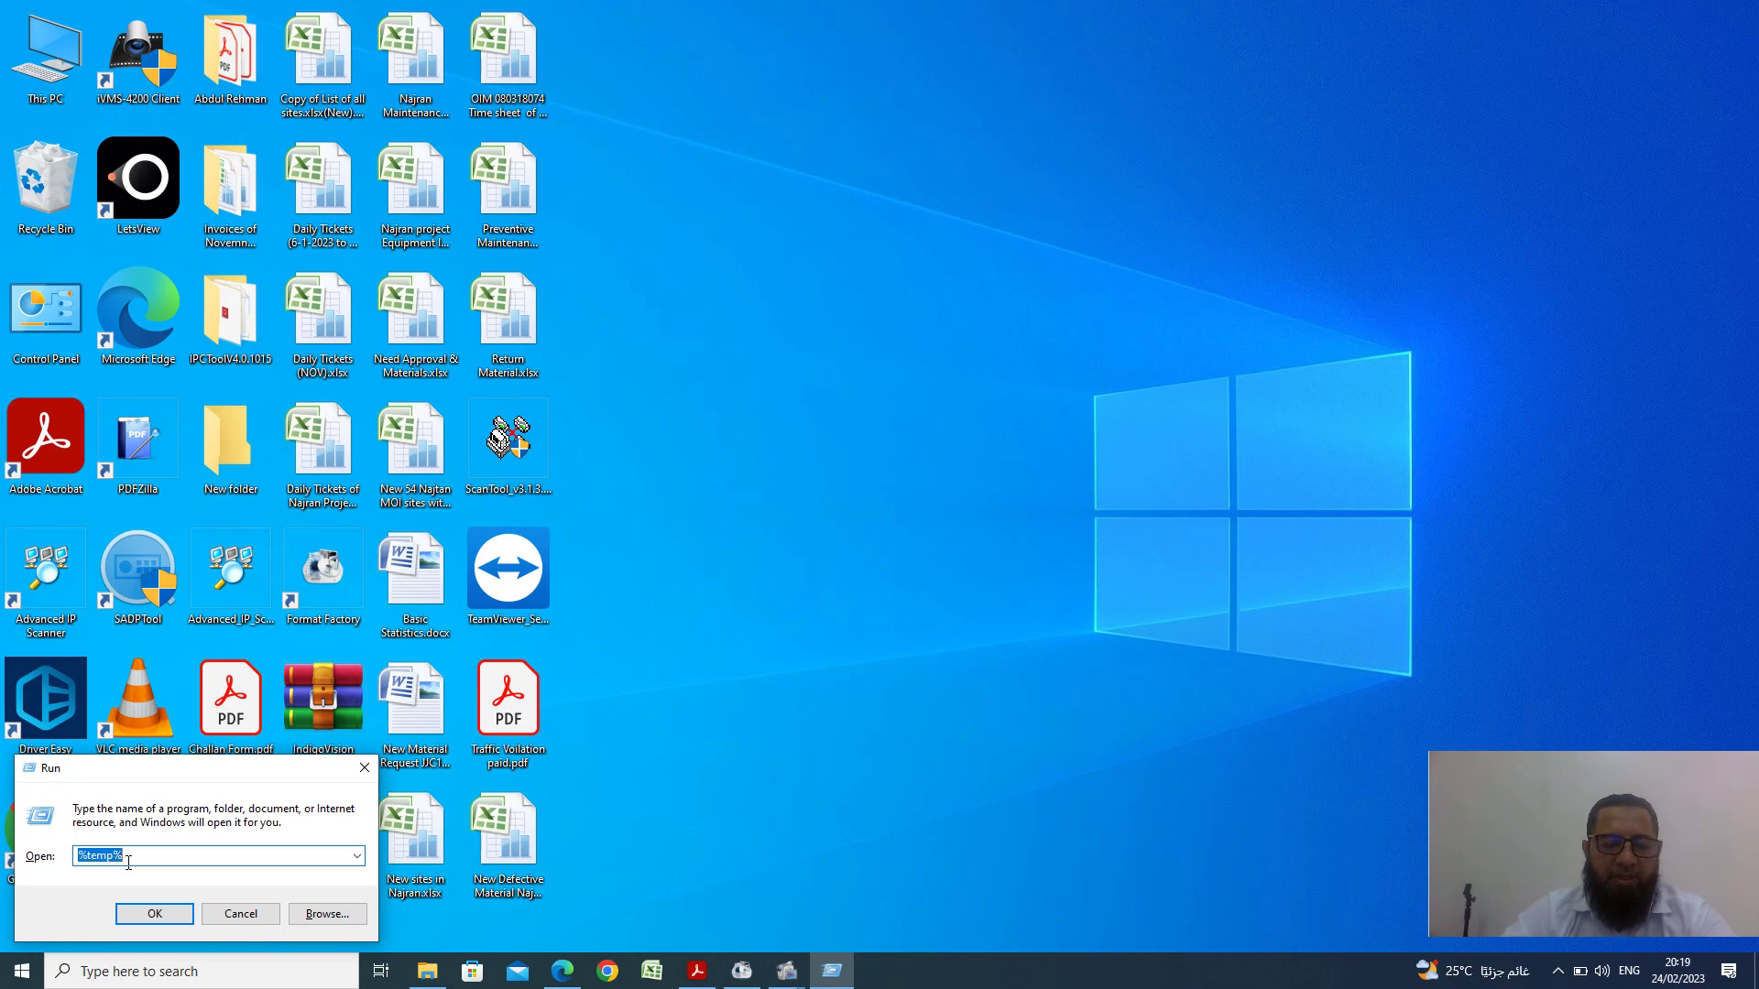
left_click(151, 915)
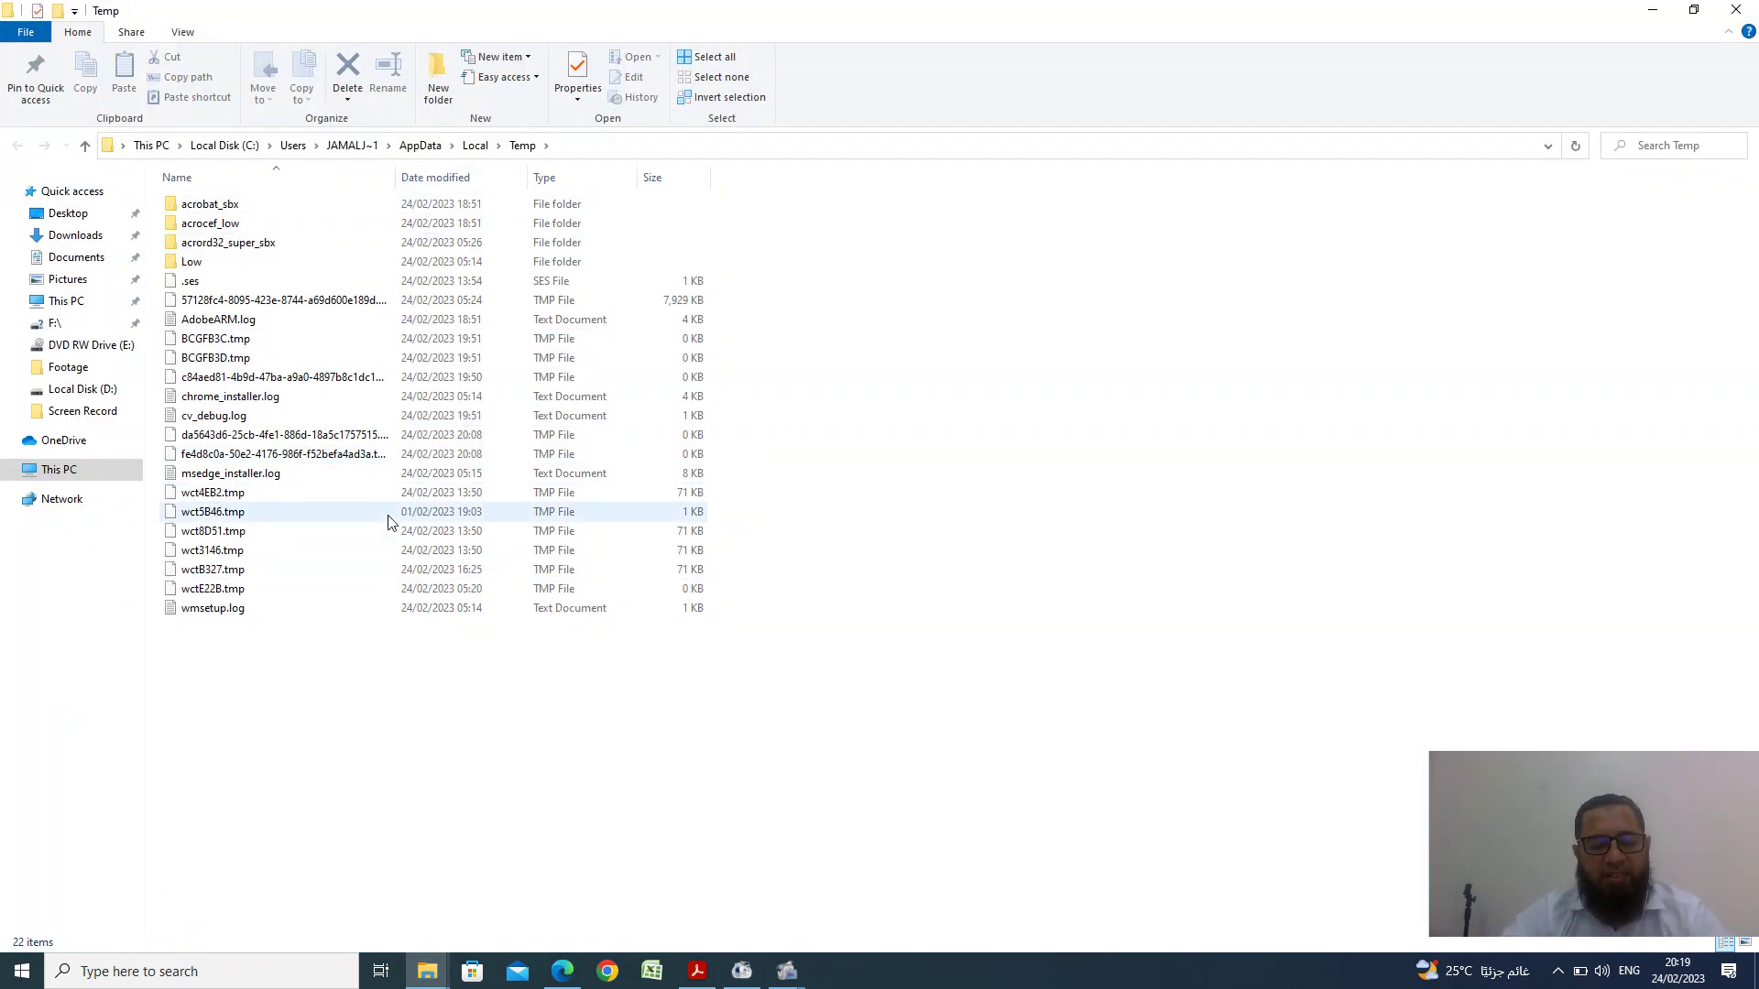
- Delete all Temp folder items, skipping the locked acrobat_sbx and acrocef_low folders
key("ctrl+a")
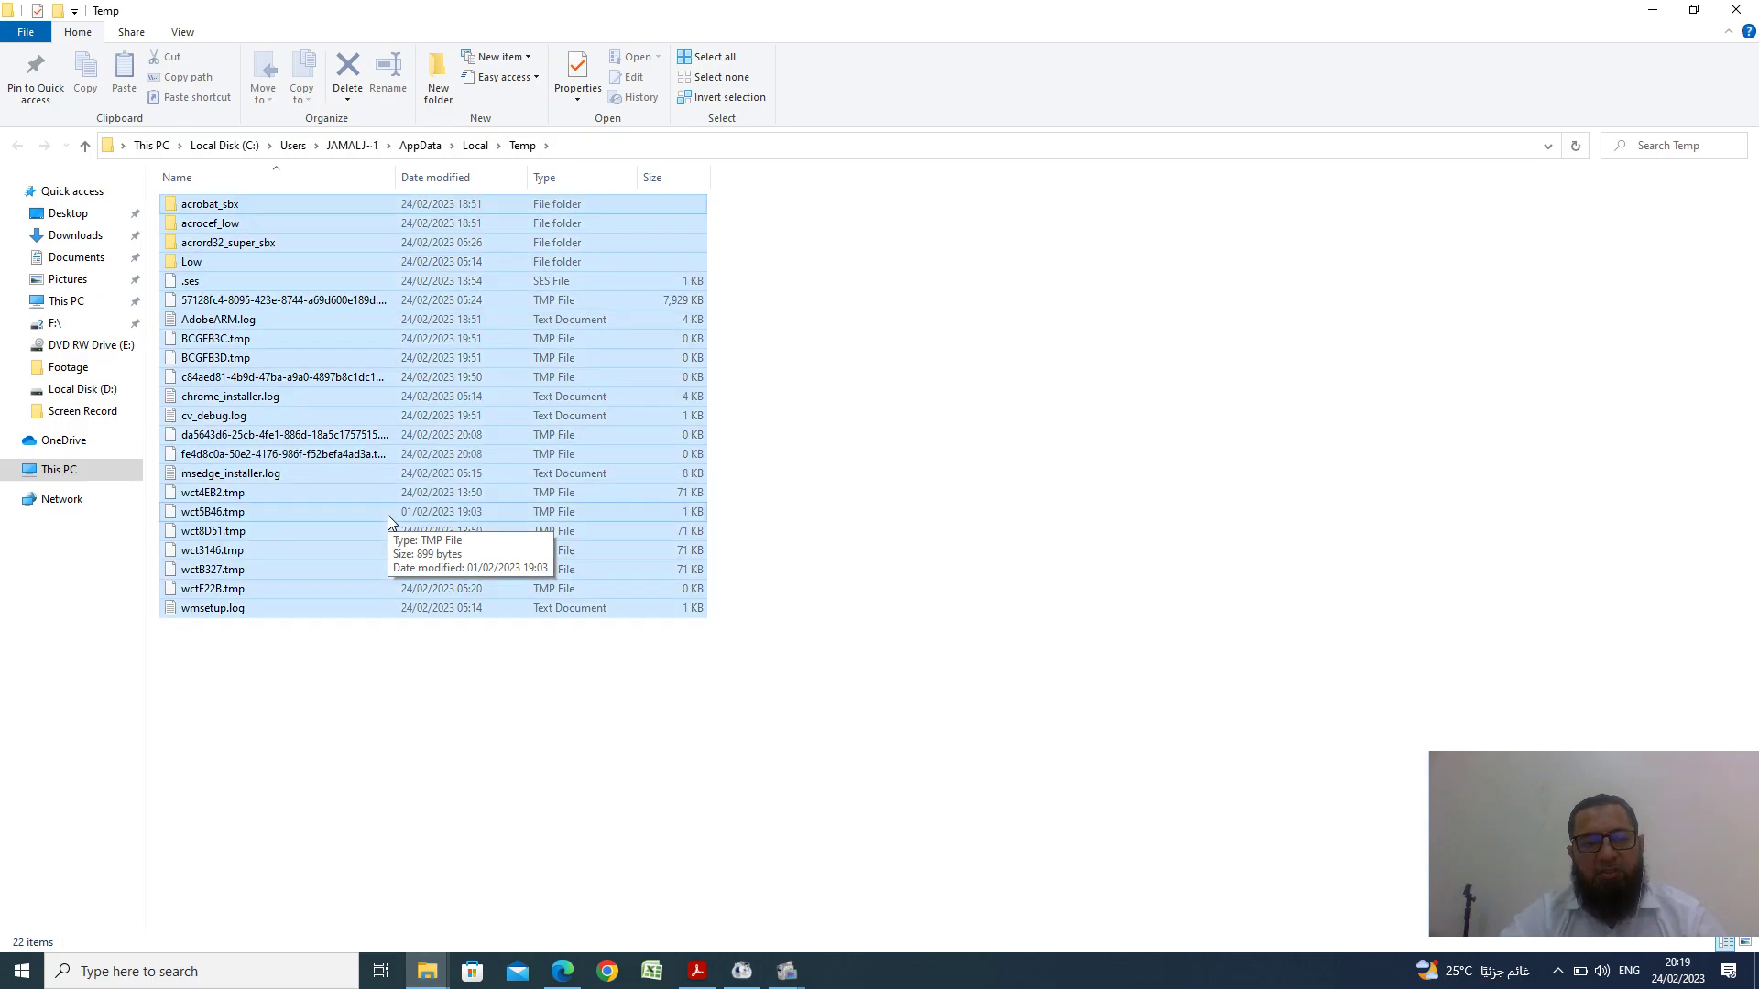
key("Delete")
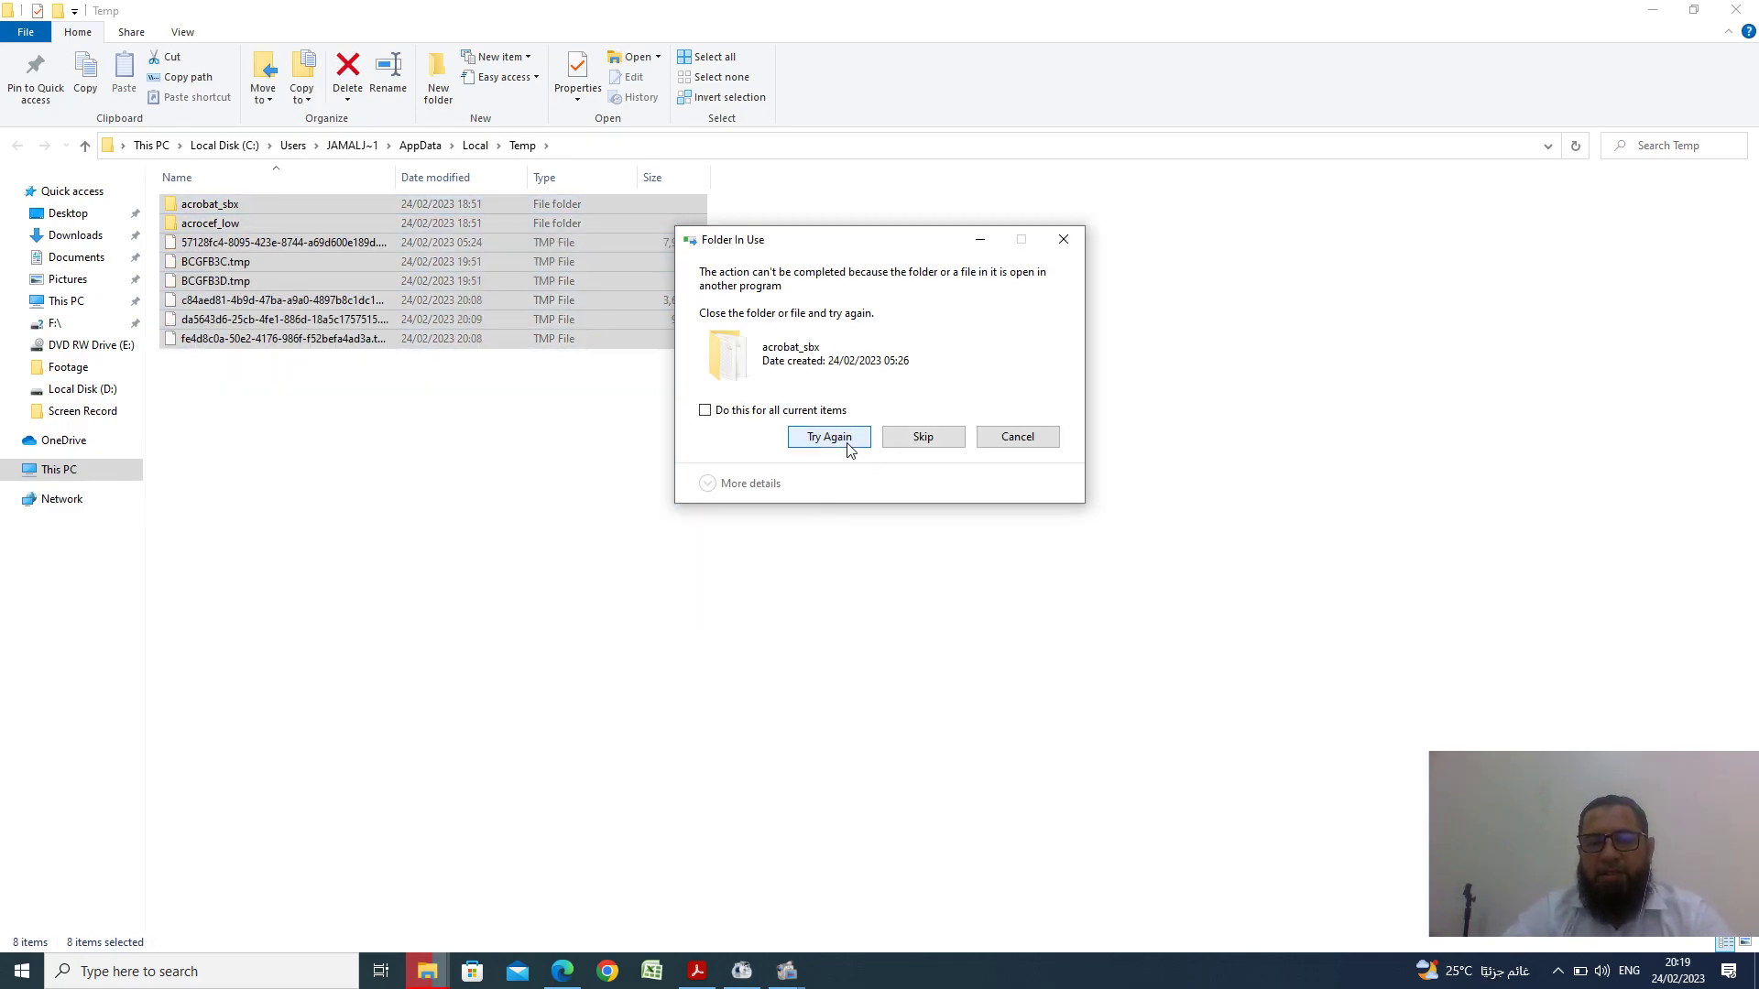
left_click(829, 437)
left_click(829, 437)
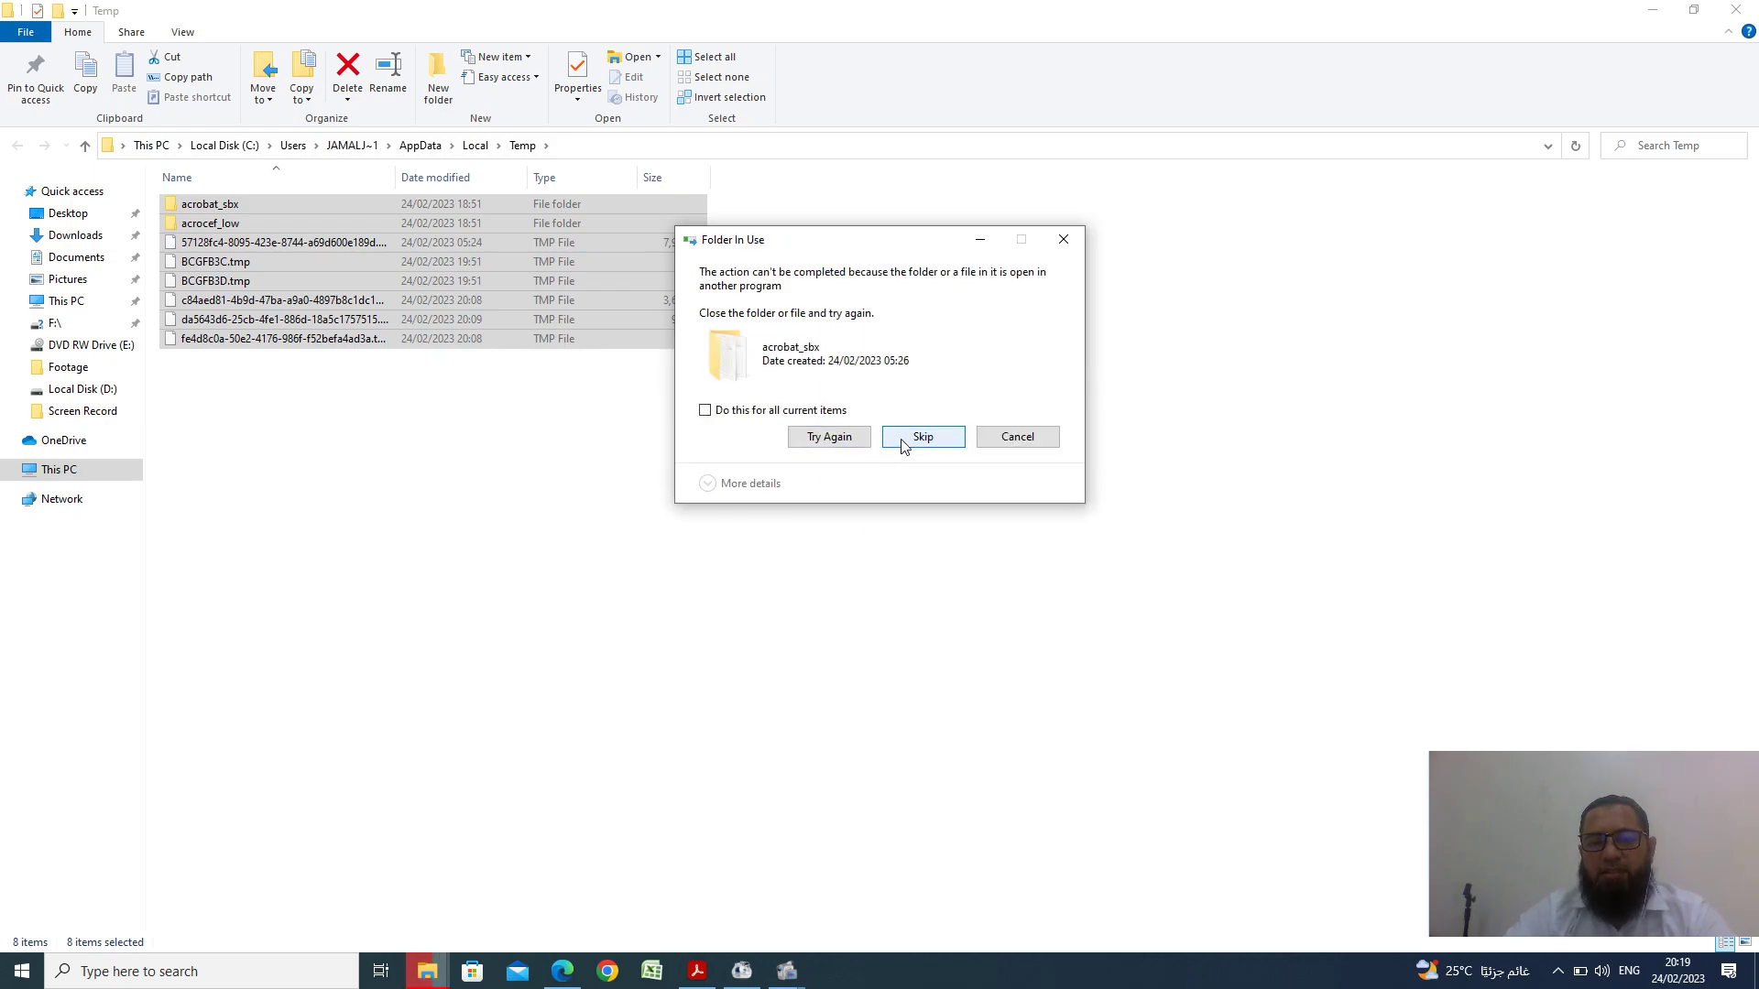
left_click(904, 441)
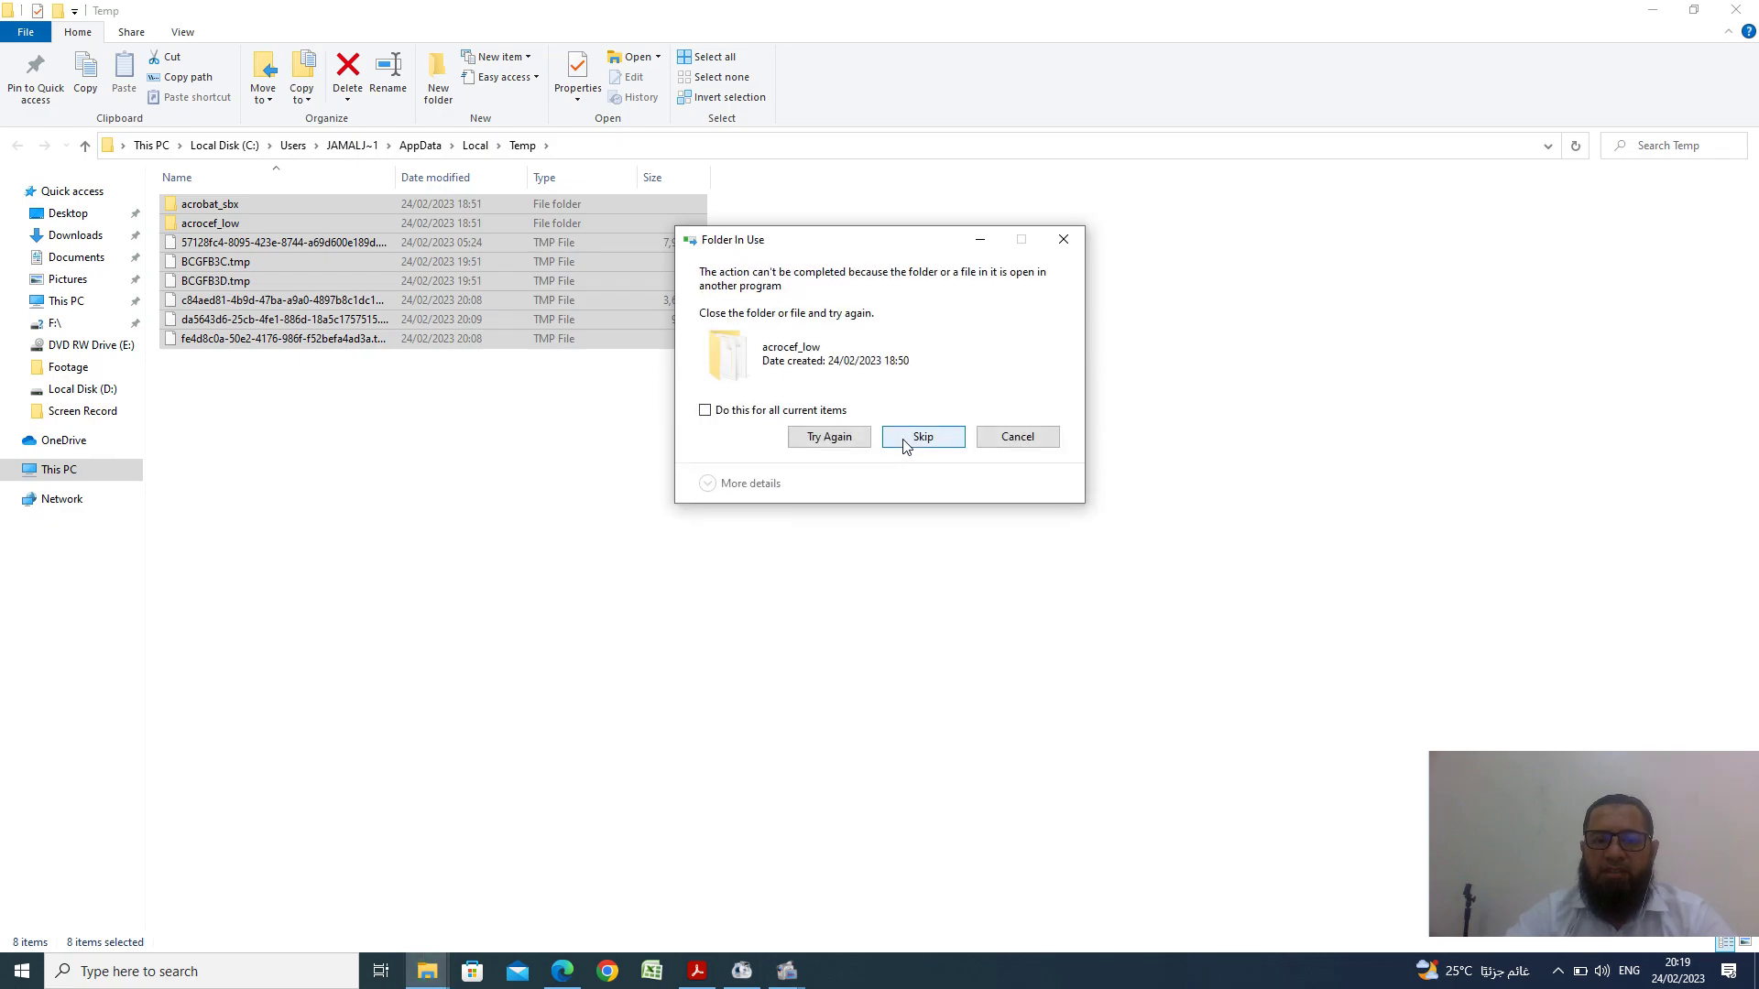
left_click(904, 443)
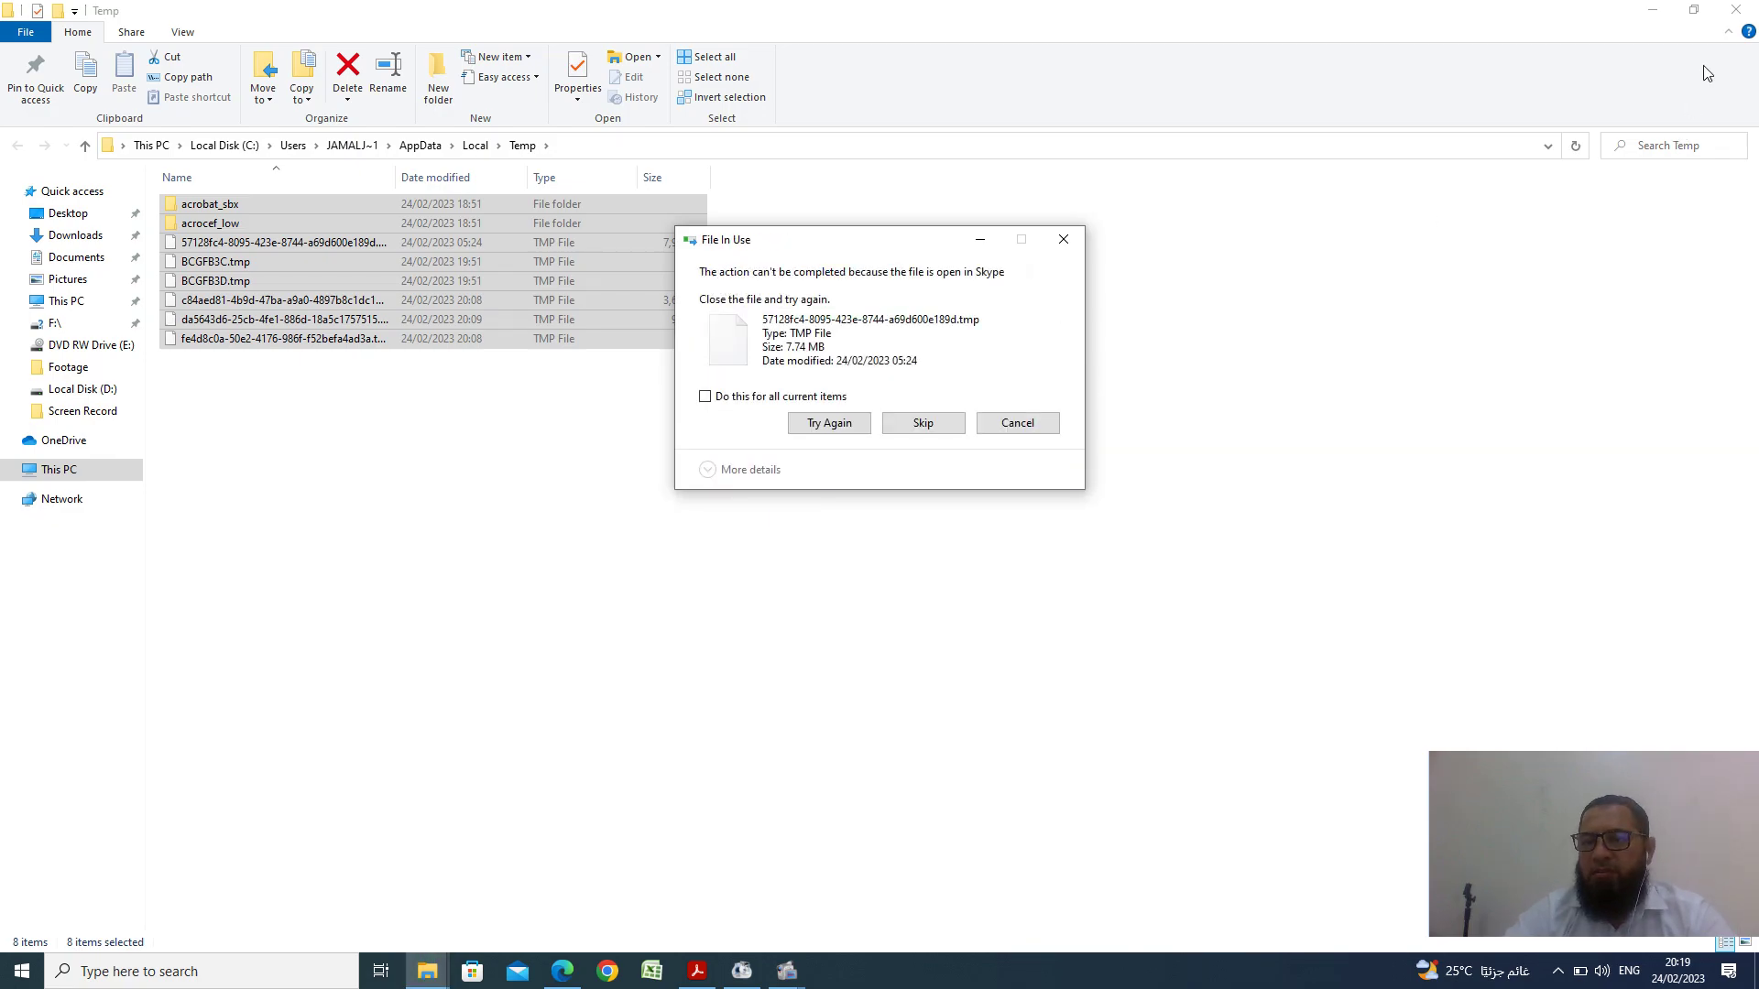
- Close the Temp window, skip the remaining locked temp files, then cancel the deletion
left_click(1735, 10)
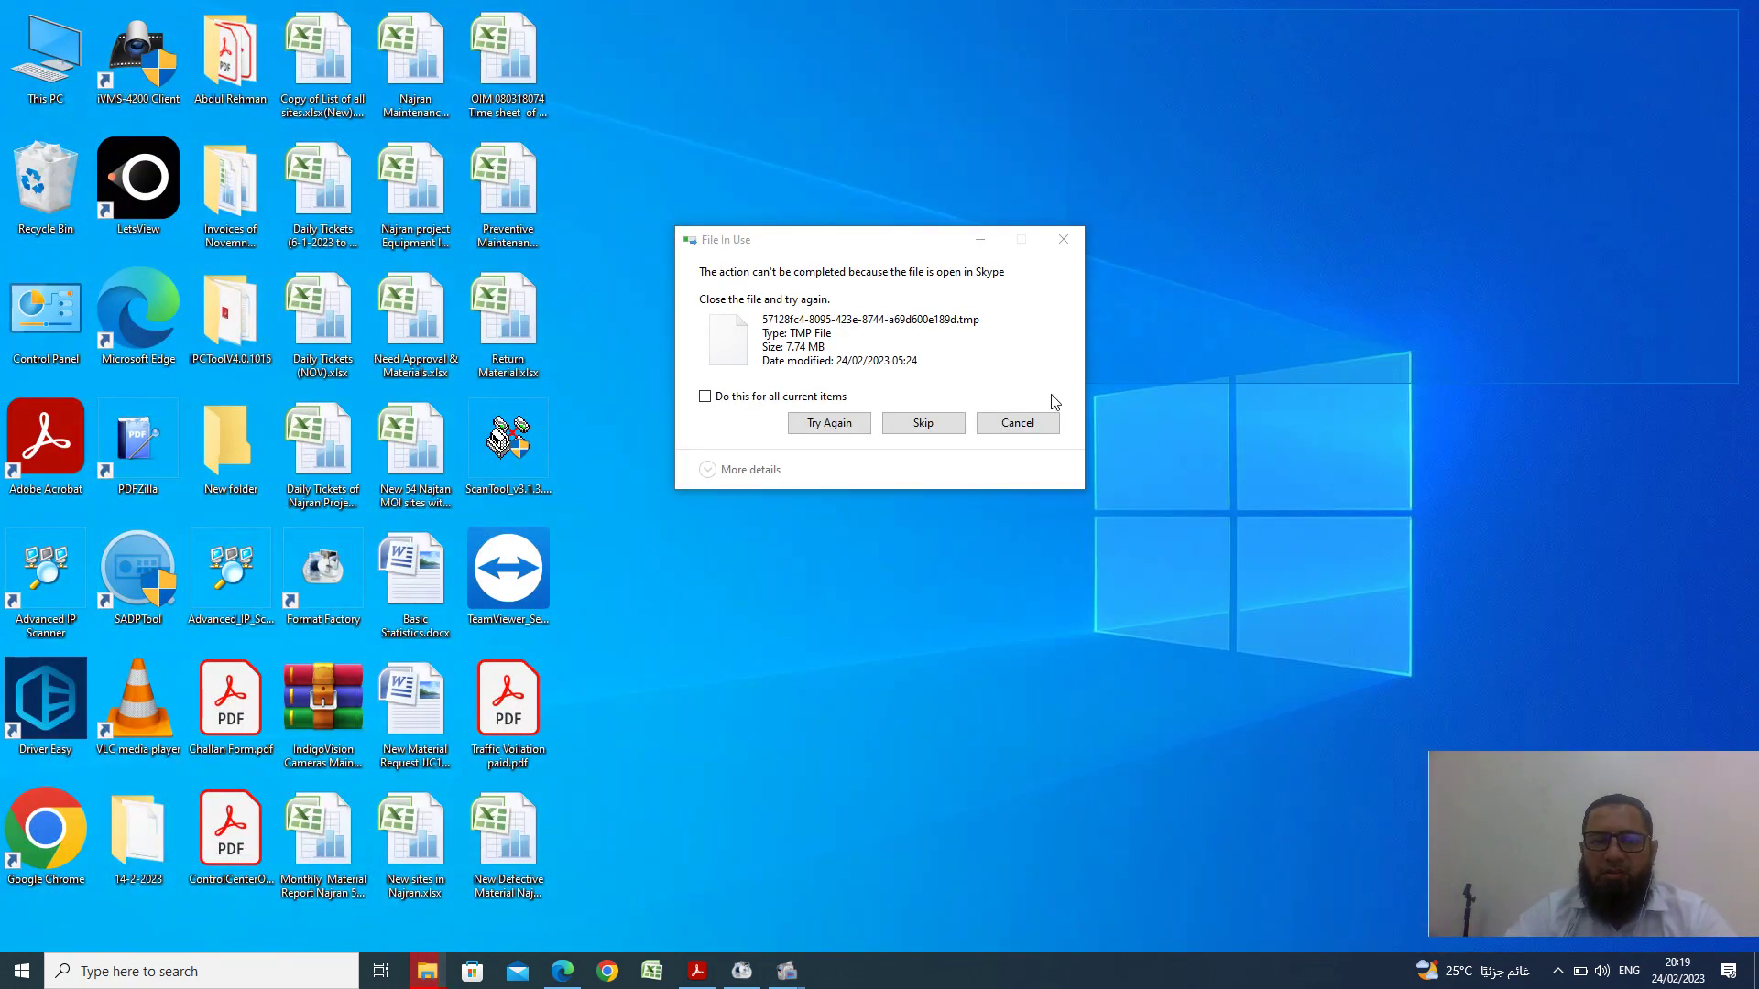
left_click(923, 424)
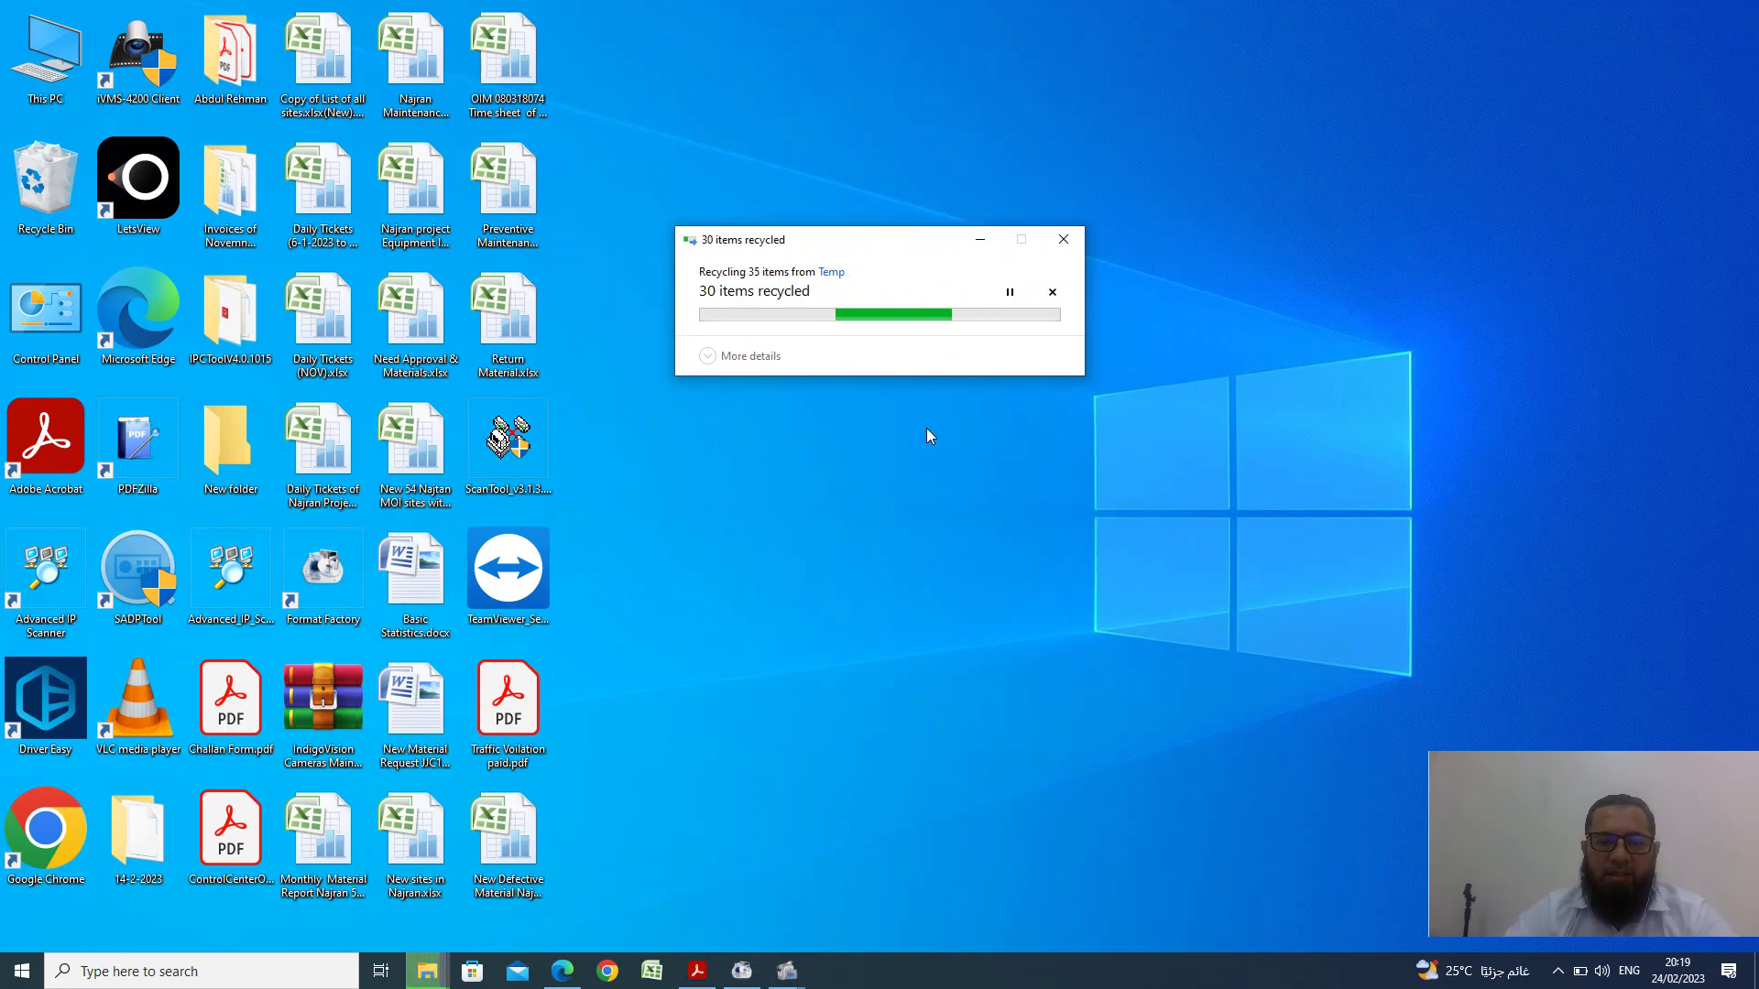
left_click(923, 424)
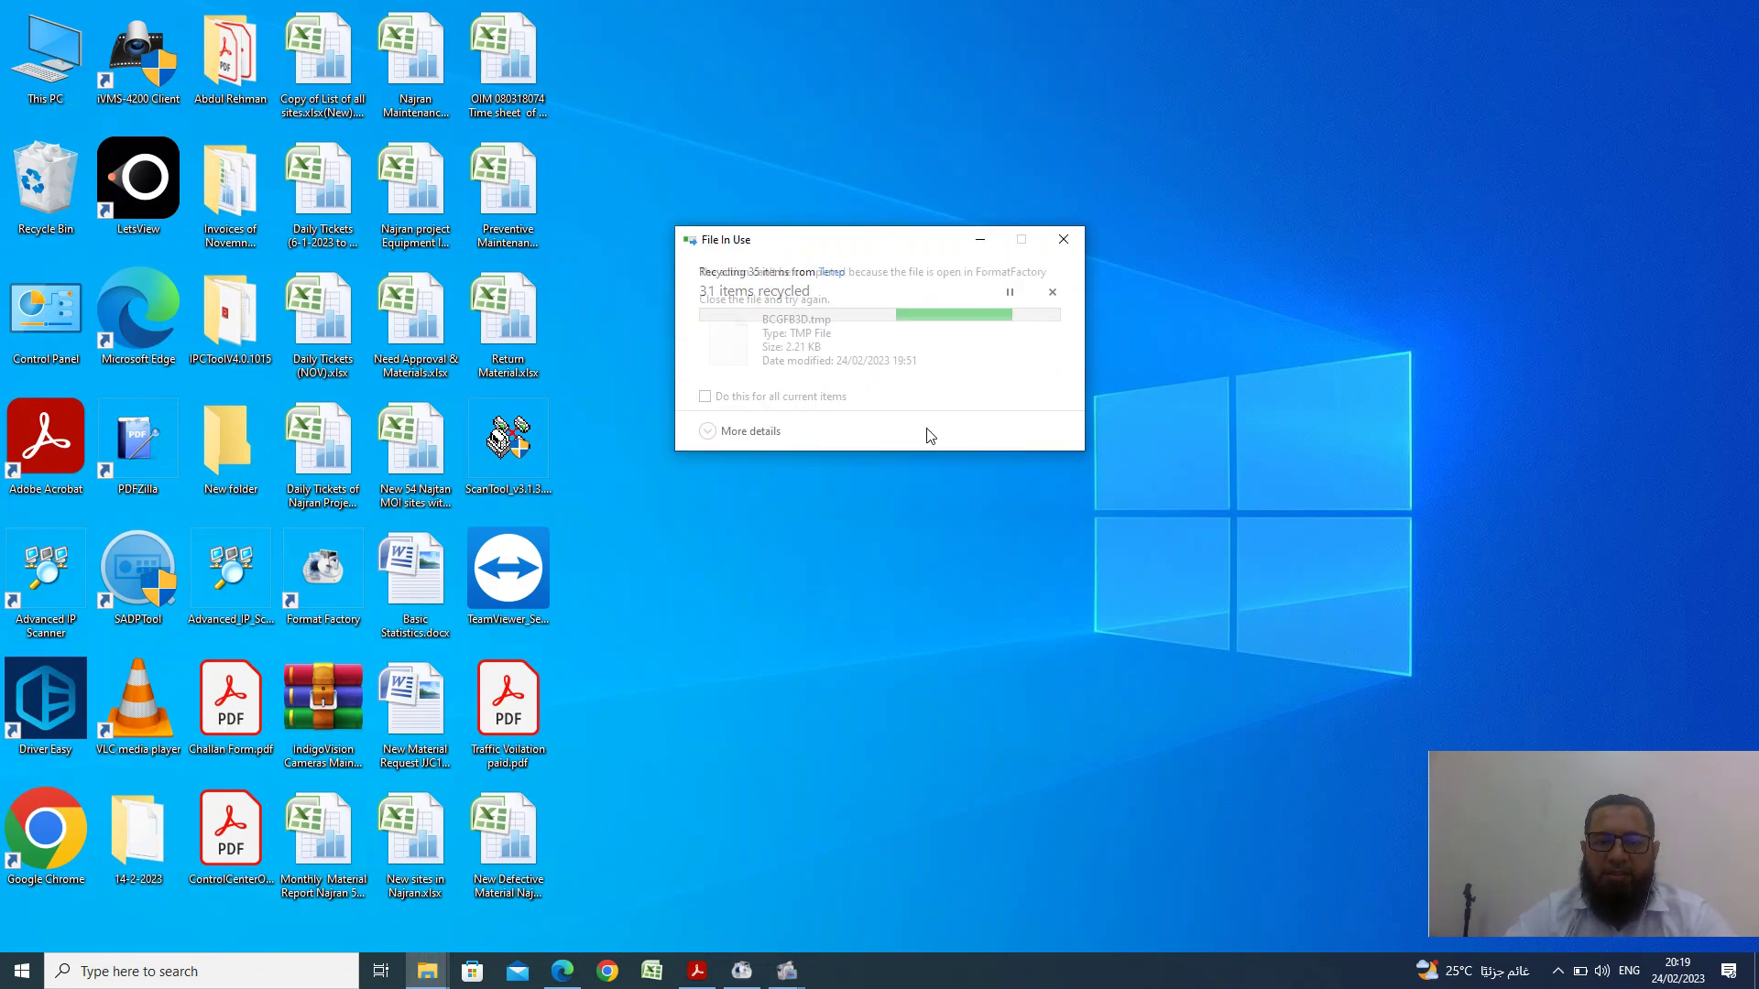
left_click(923, 424)
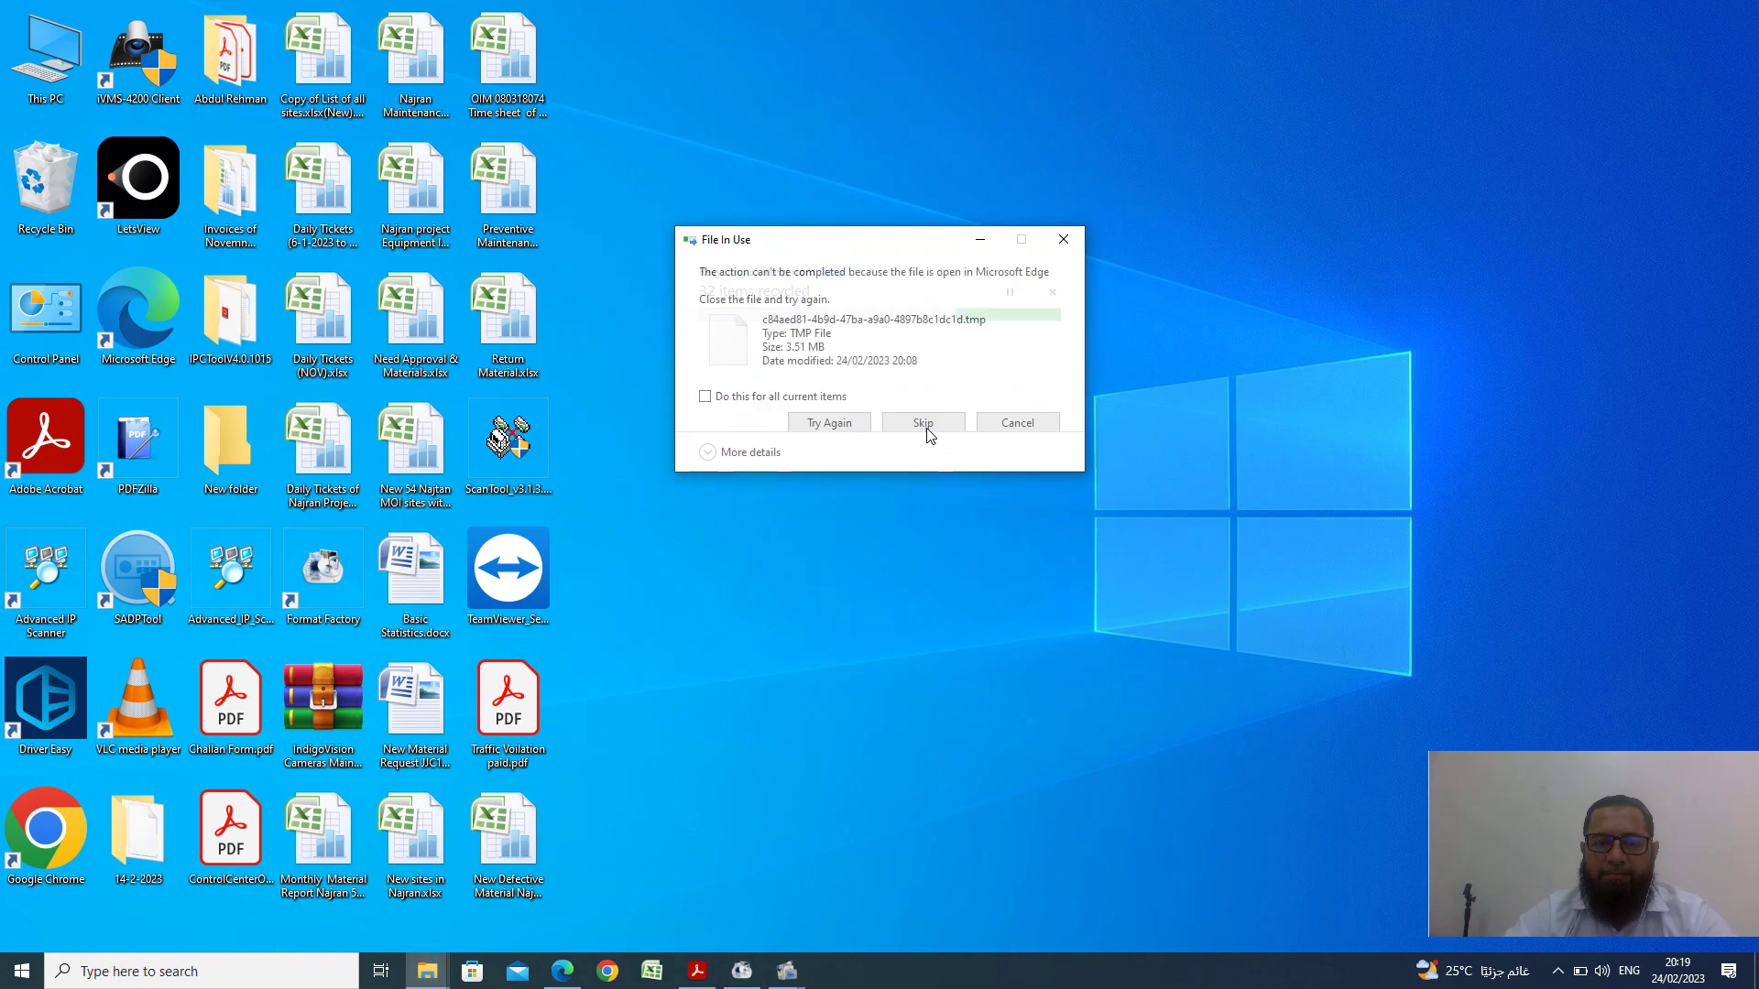
left_click(923, 424)
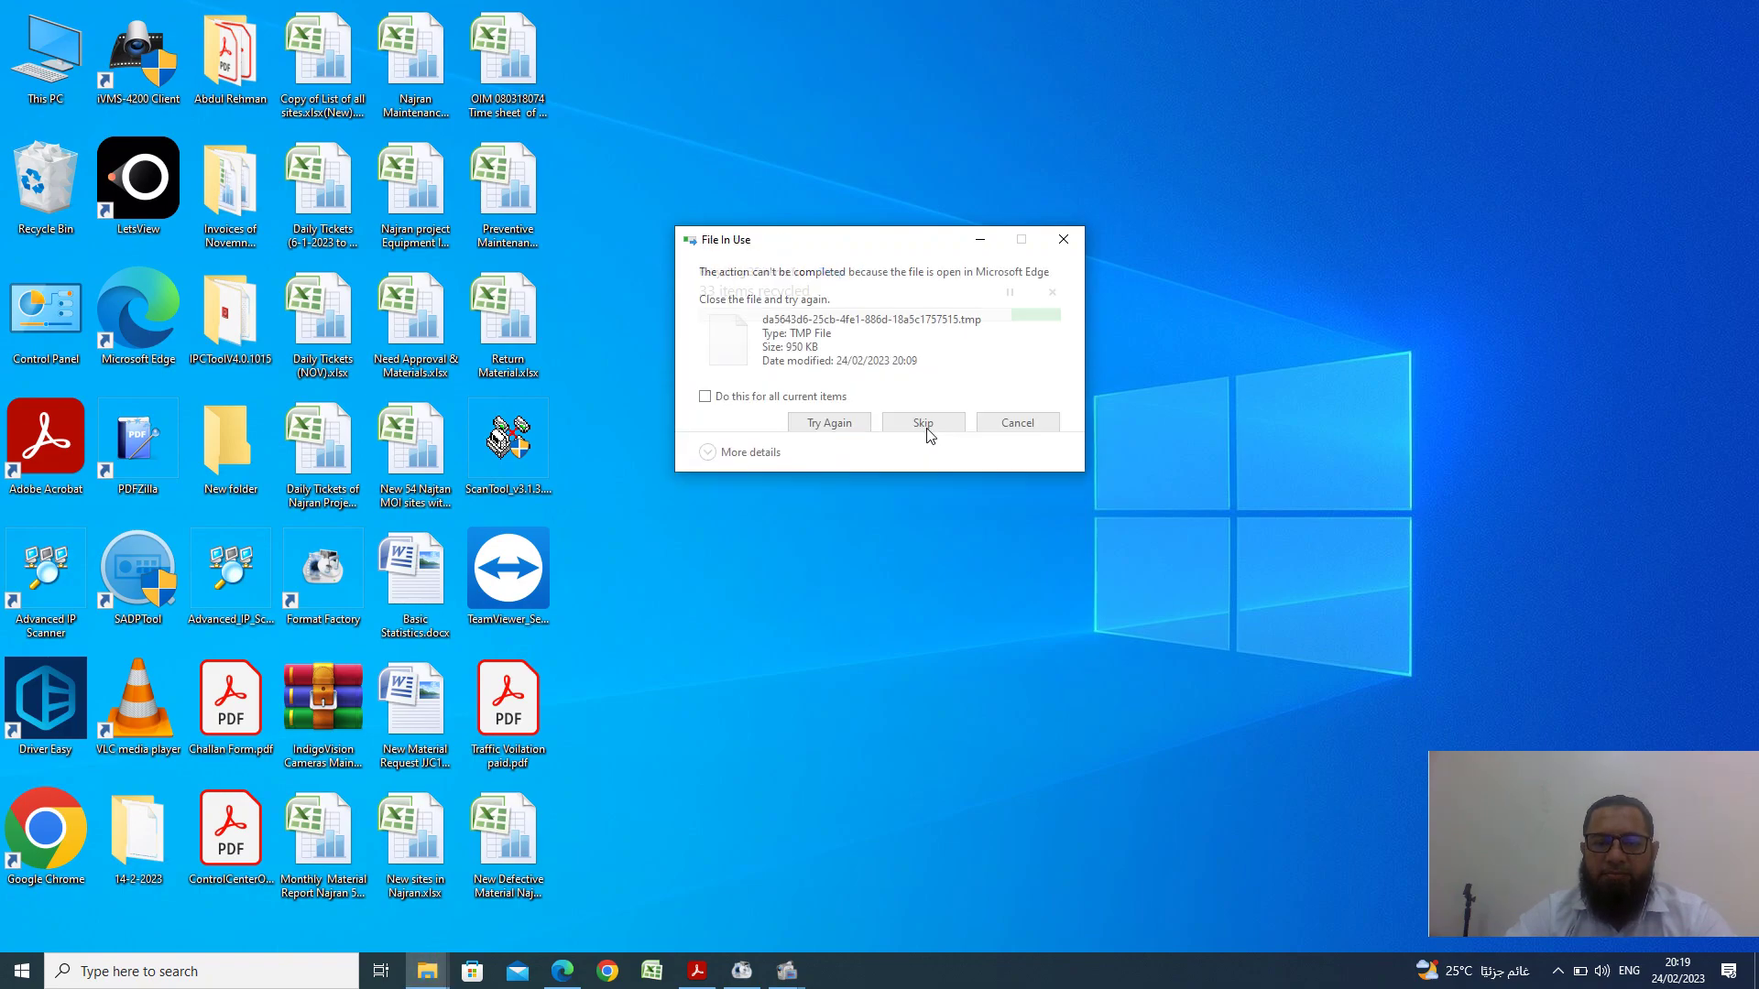
left_click(999, 427)
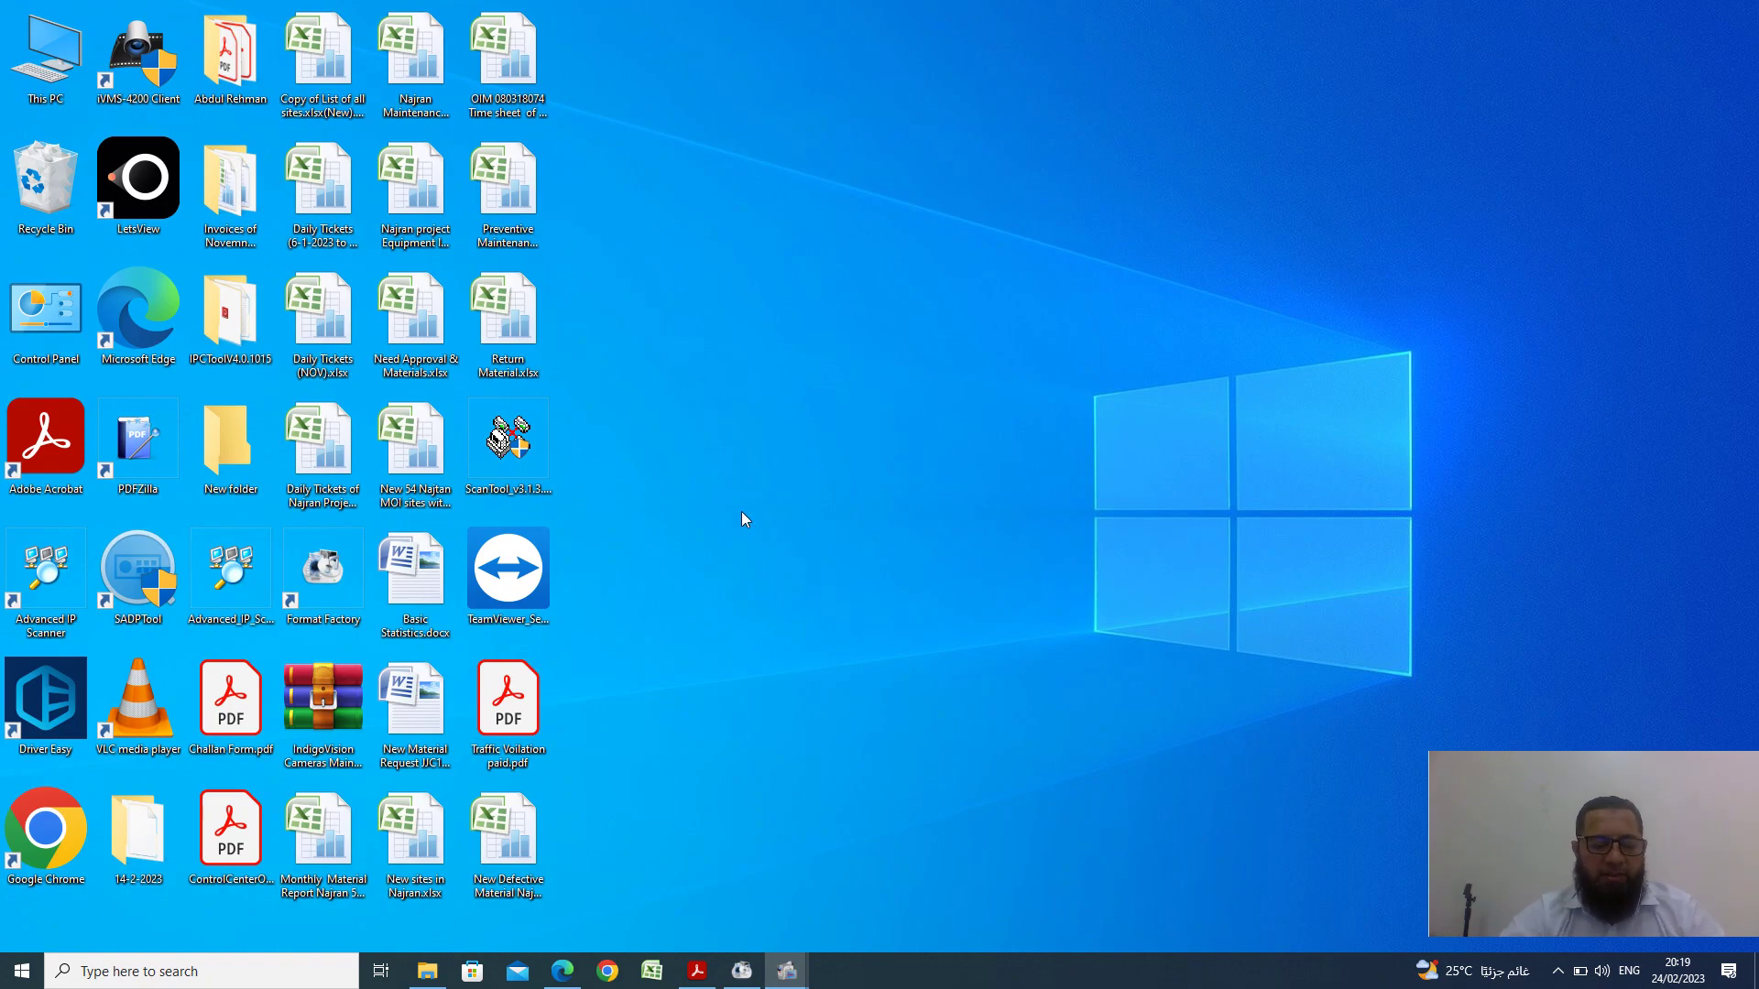
- Run the tree command from the Run dialog
key("super+r")
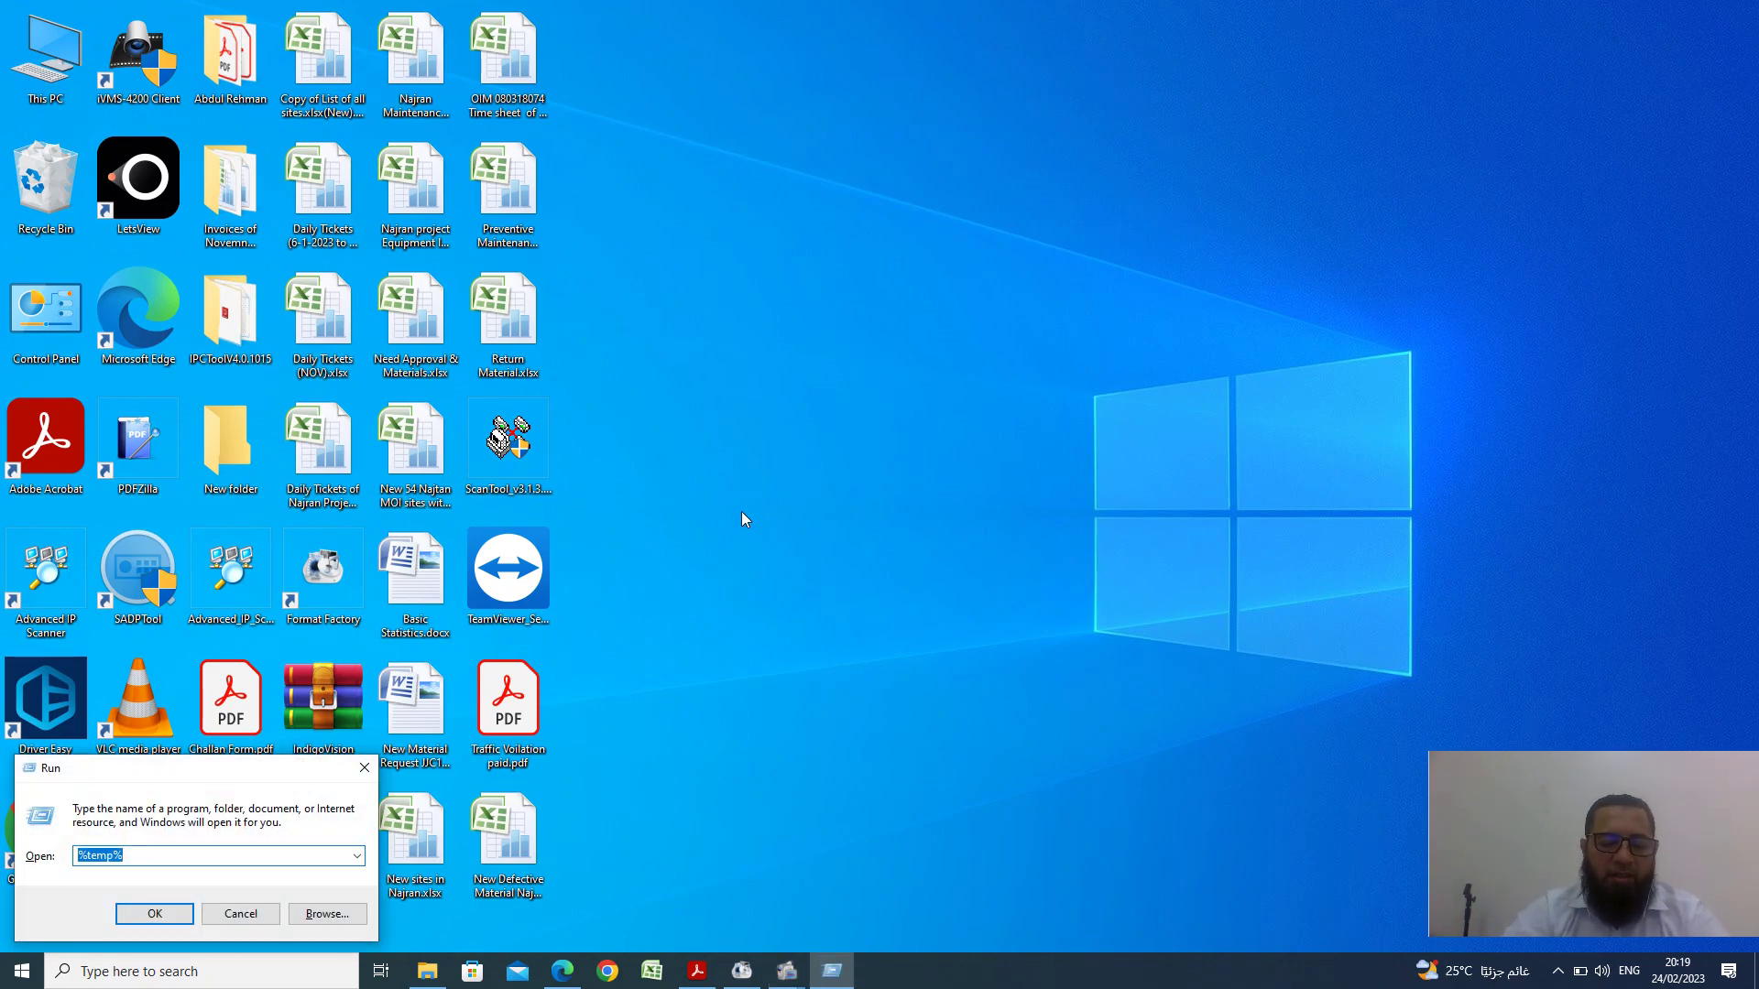
type("tree")
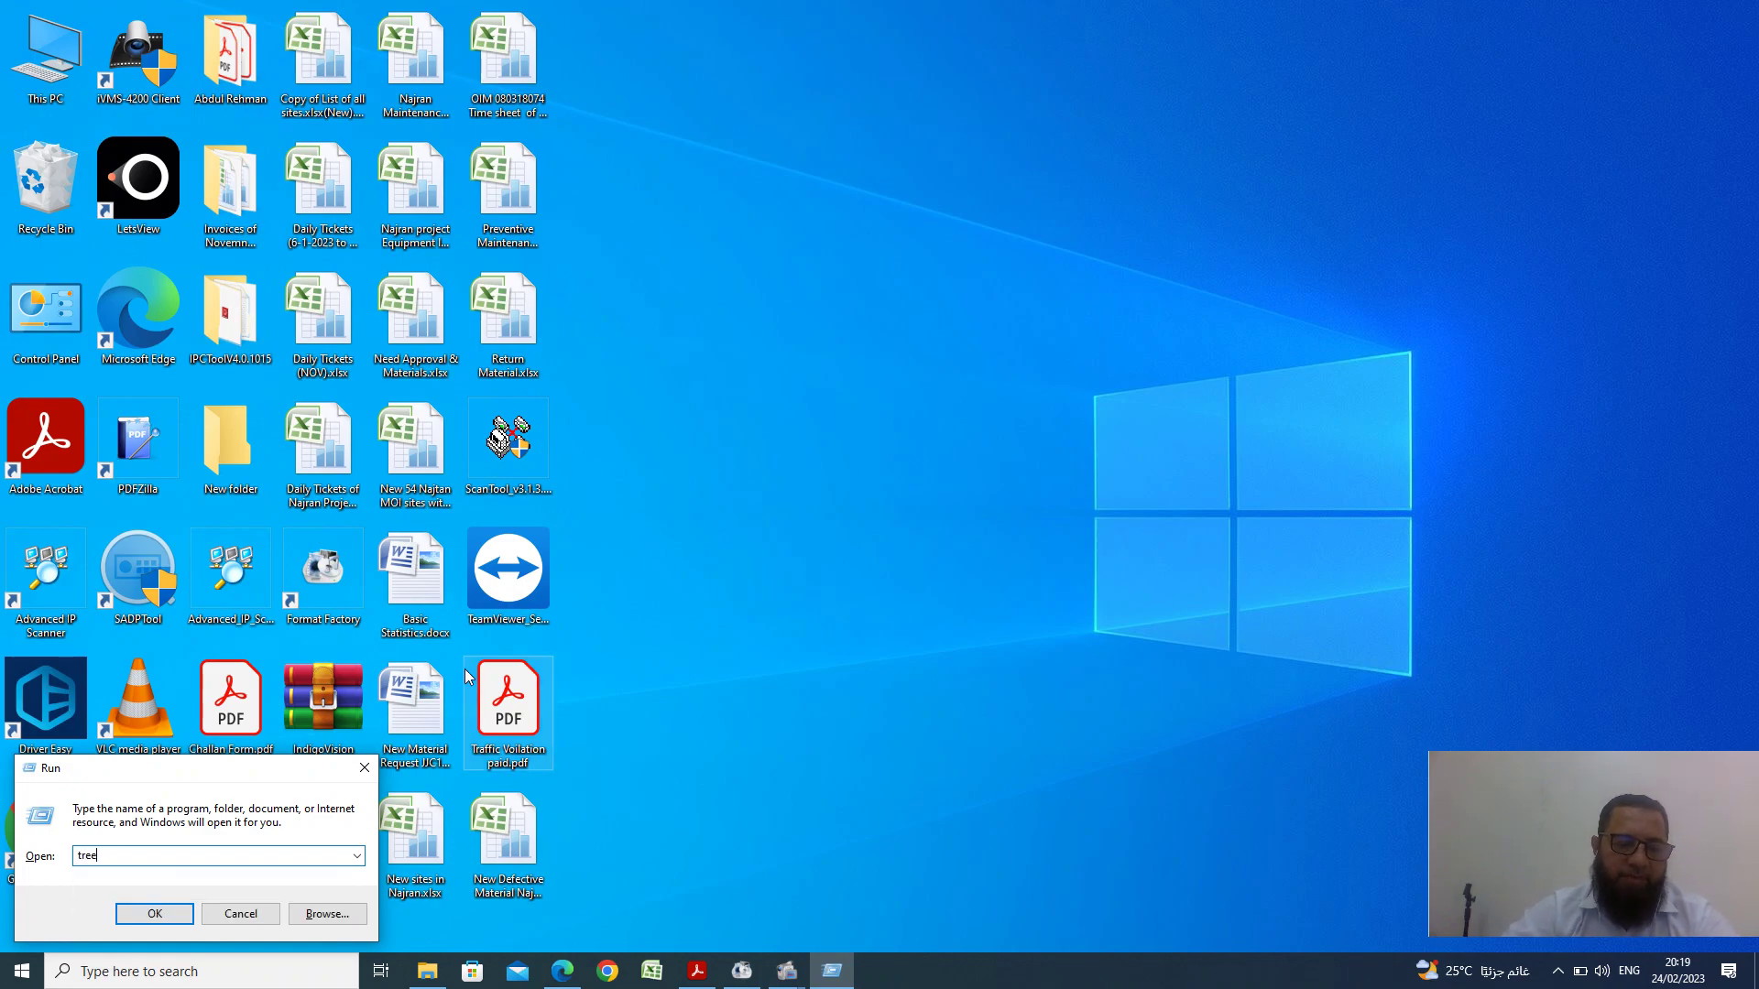
left_click(144, 917)
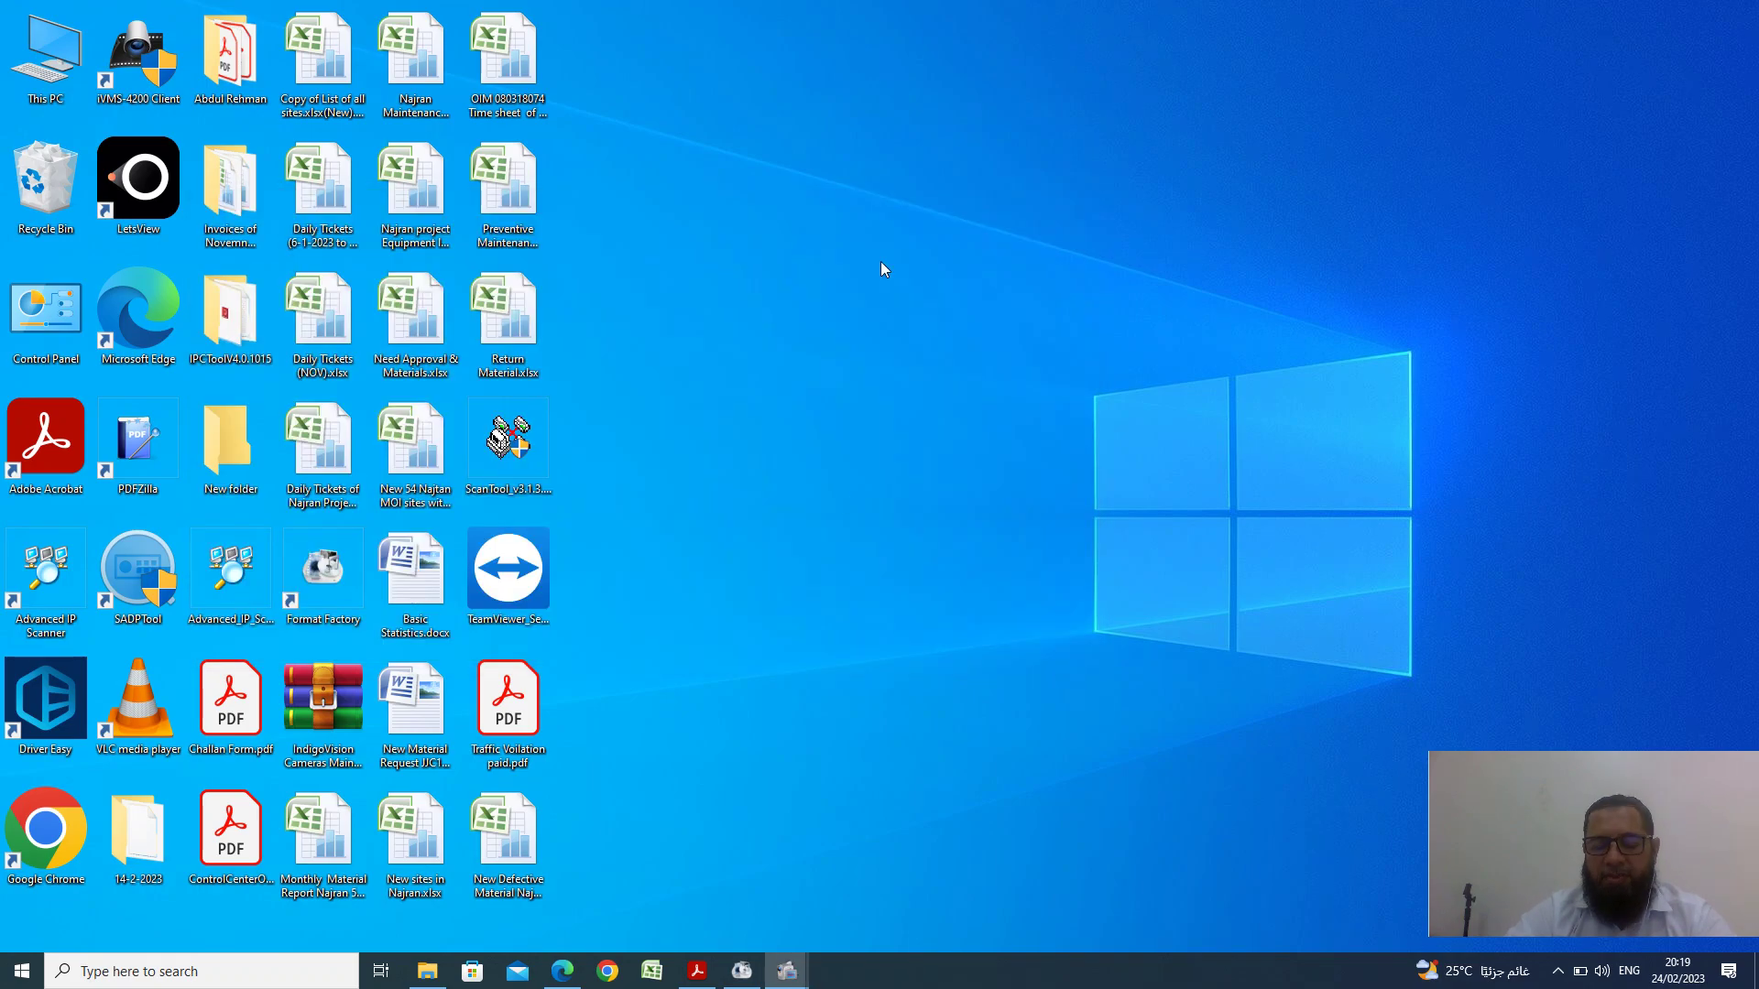
- Refresh the desktop three times
right_click(881, 261)
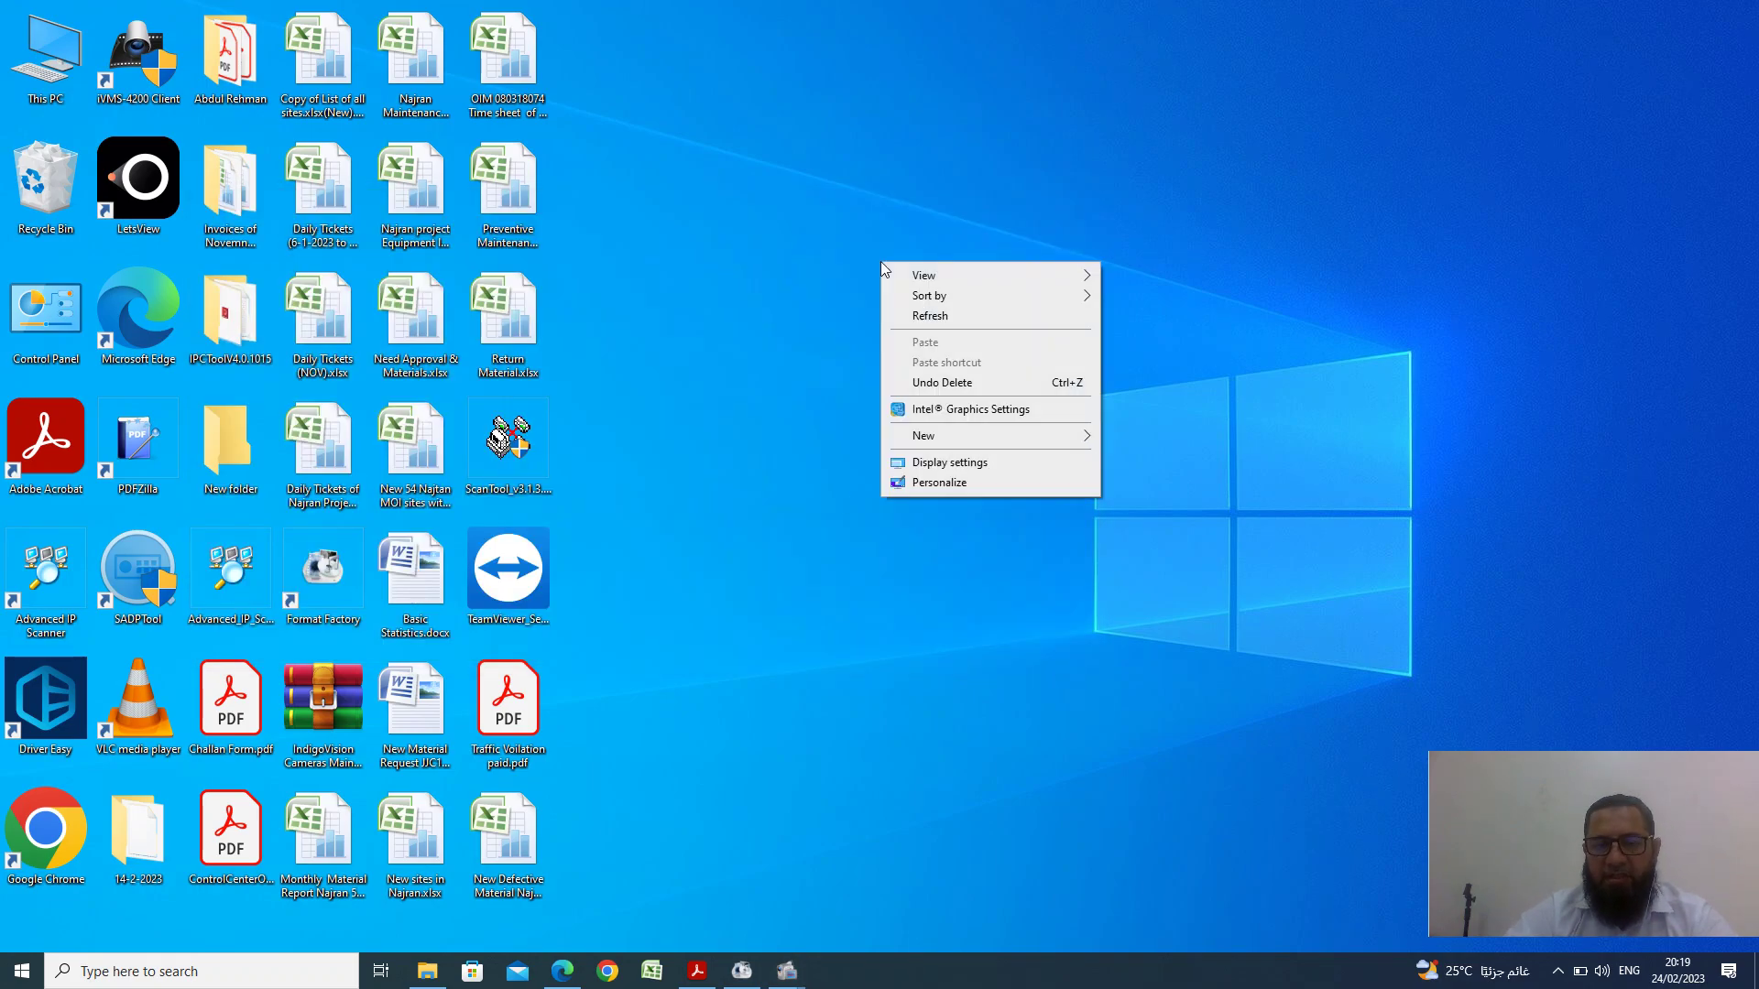
left_click(904, 316)
right_click(782, 281)
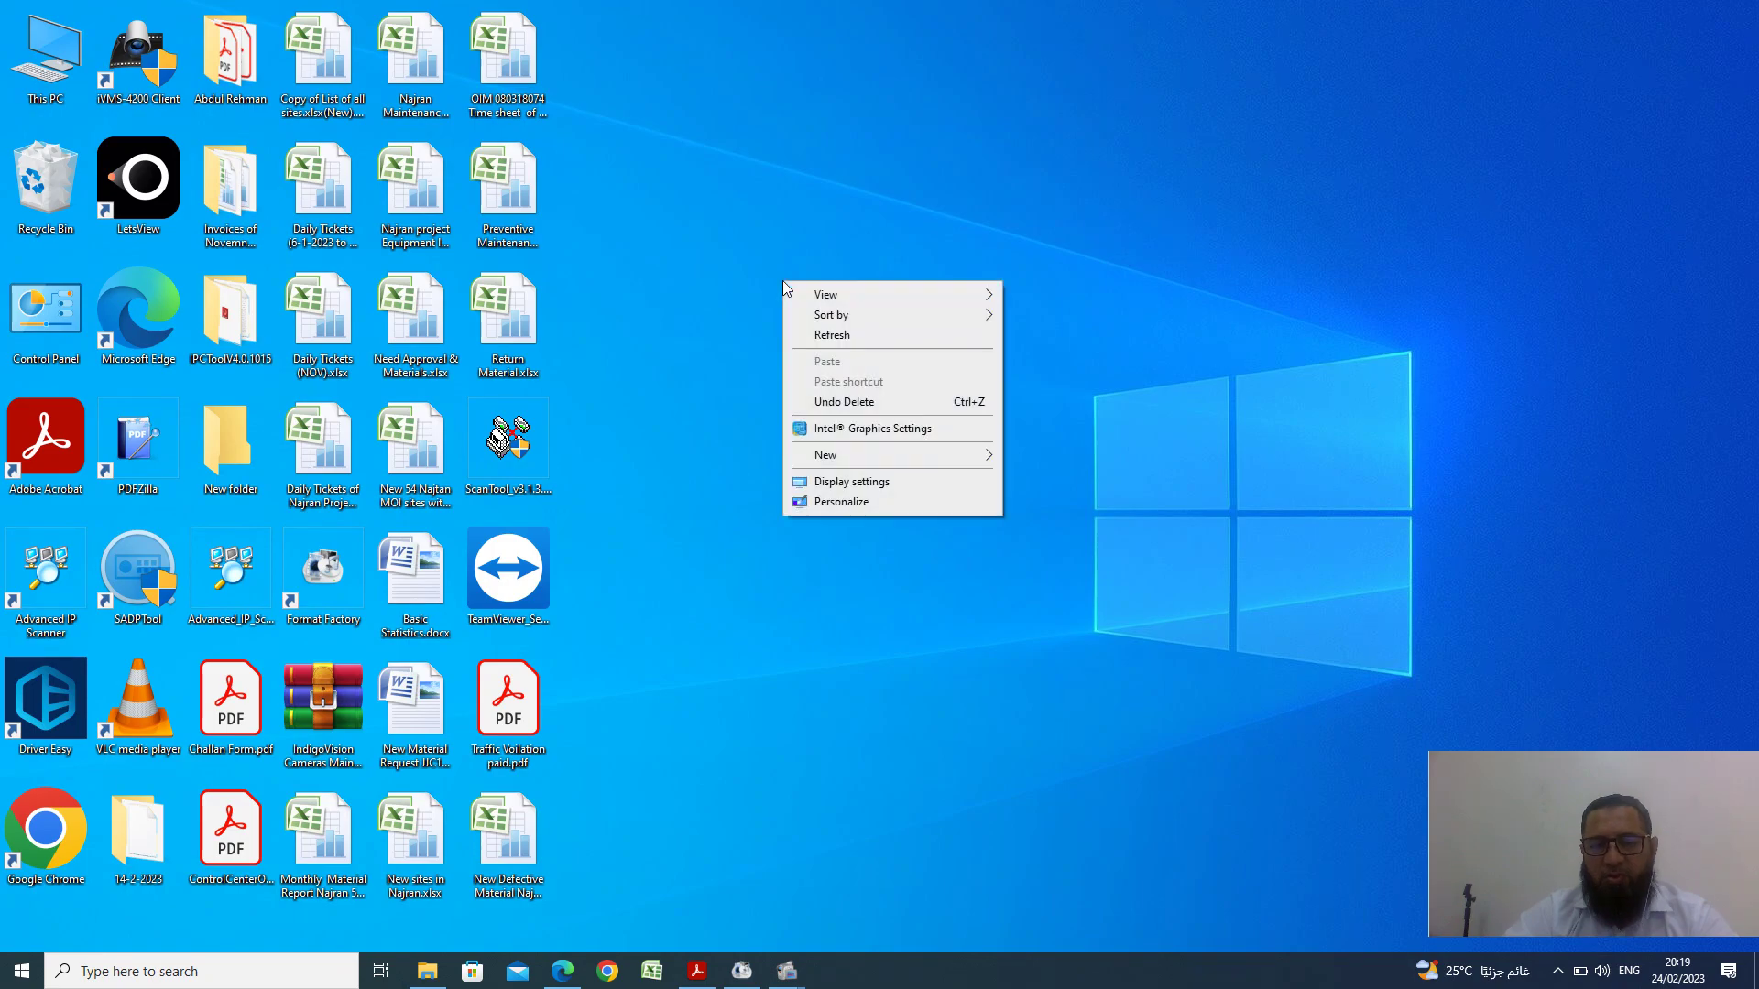
left_click(812, 333)
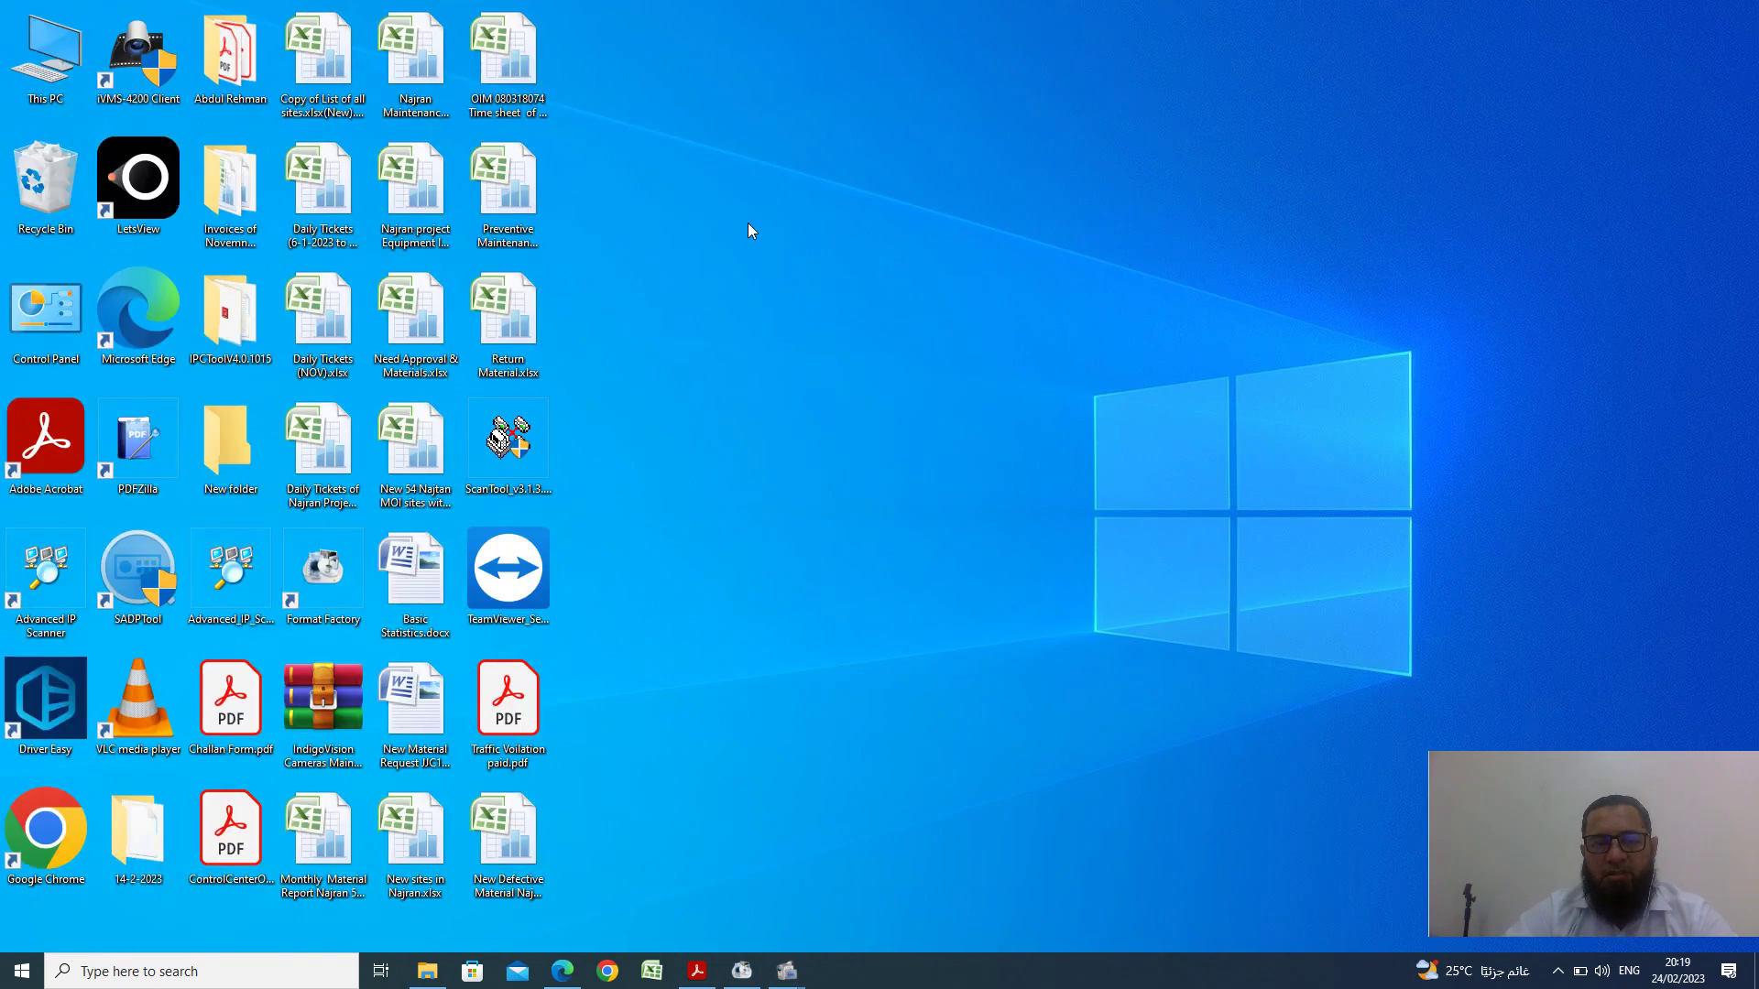
right_click(748, 222)
left_click(781, 279)
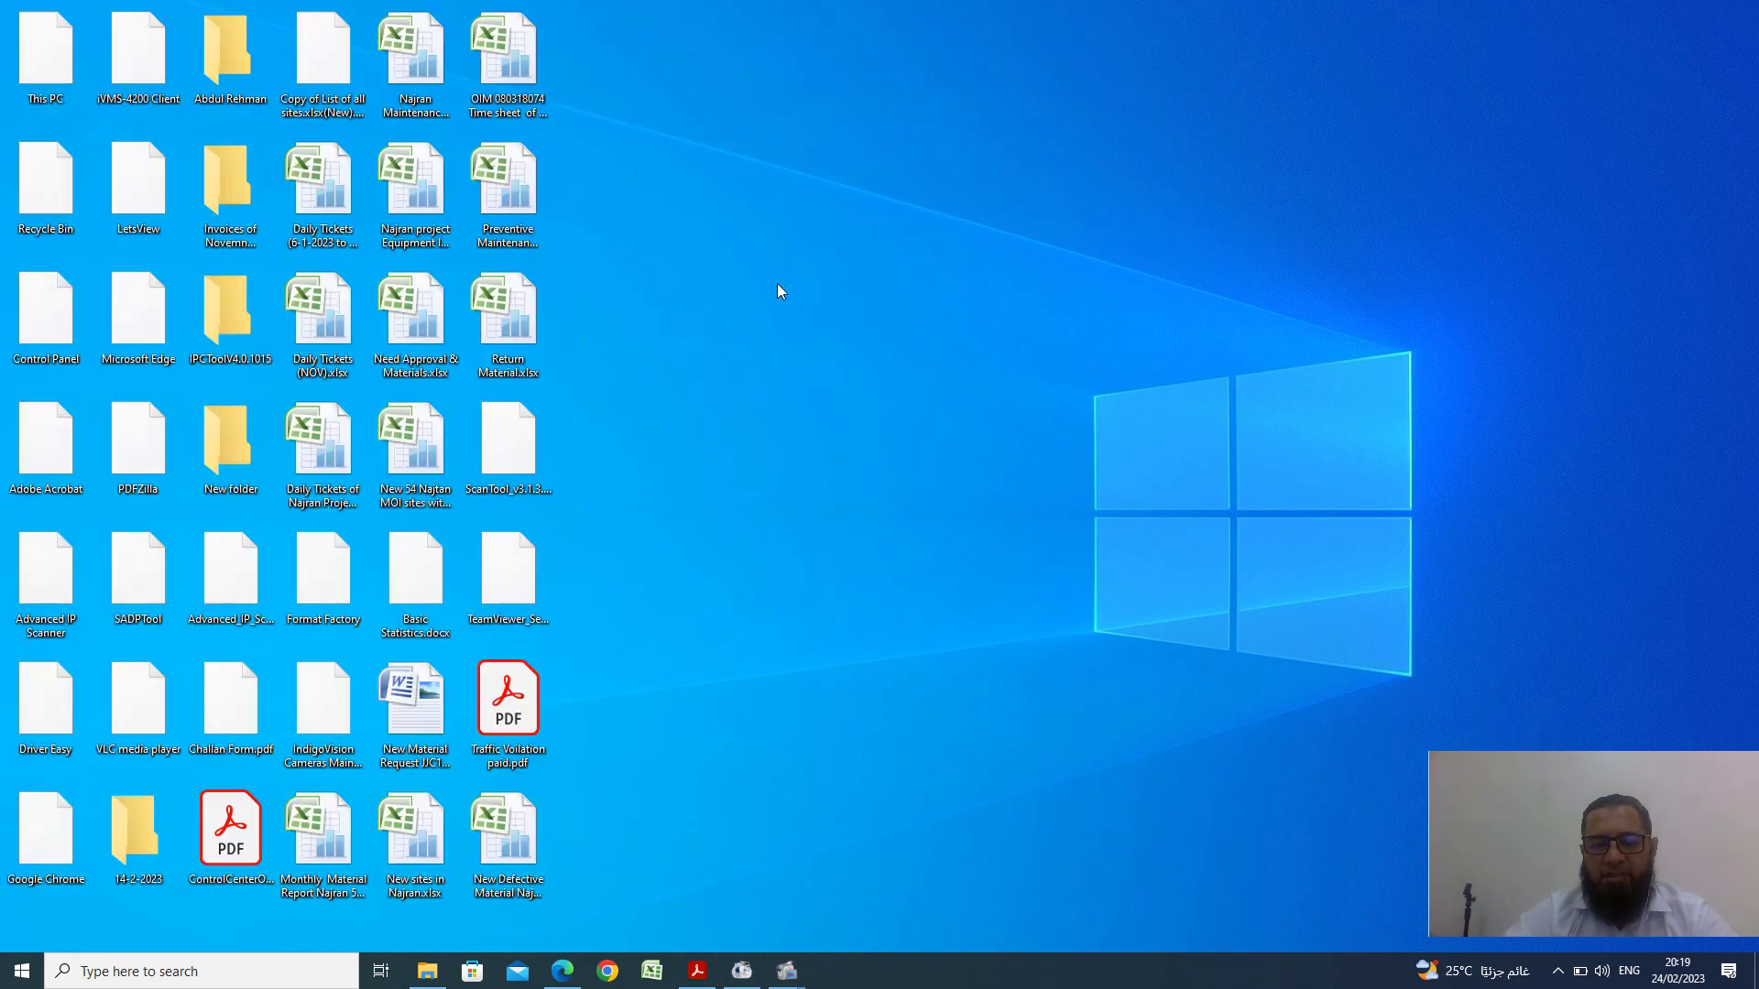
- Restore the screen recorder window and pause the recording
mouse_move(793, 971)
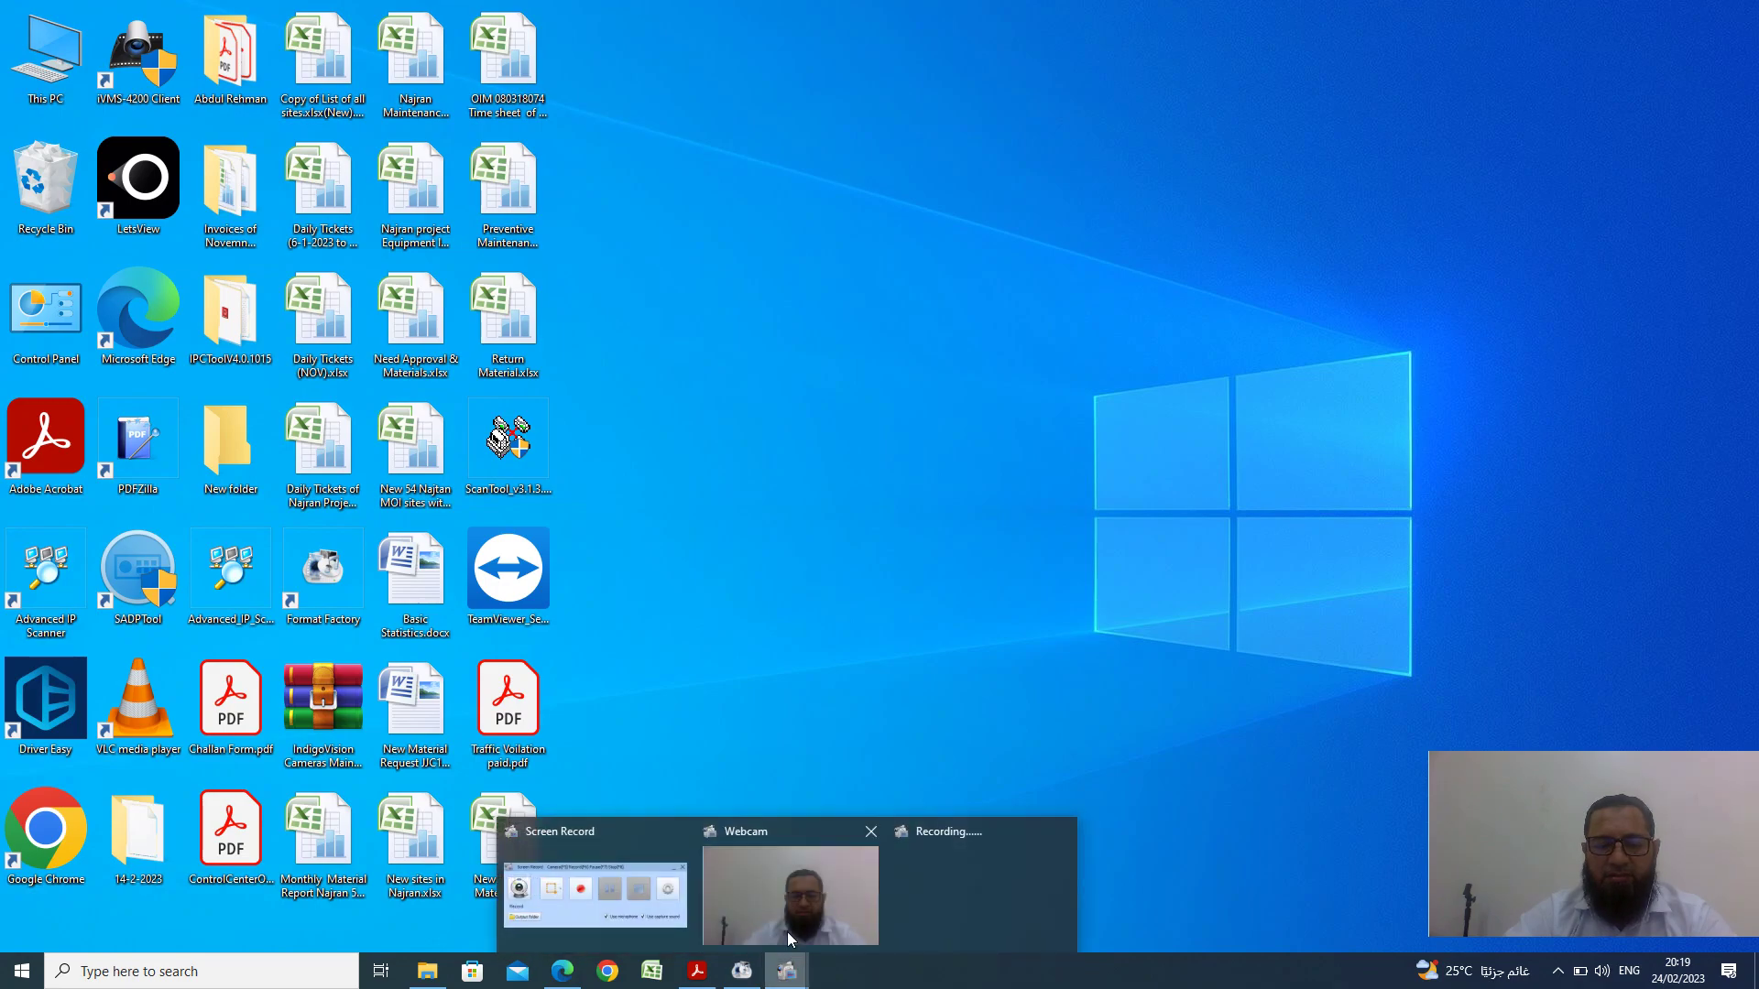
left_click(680, 904)
left_click(926, 416)
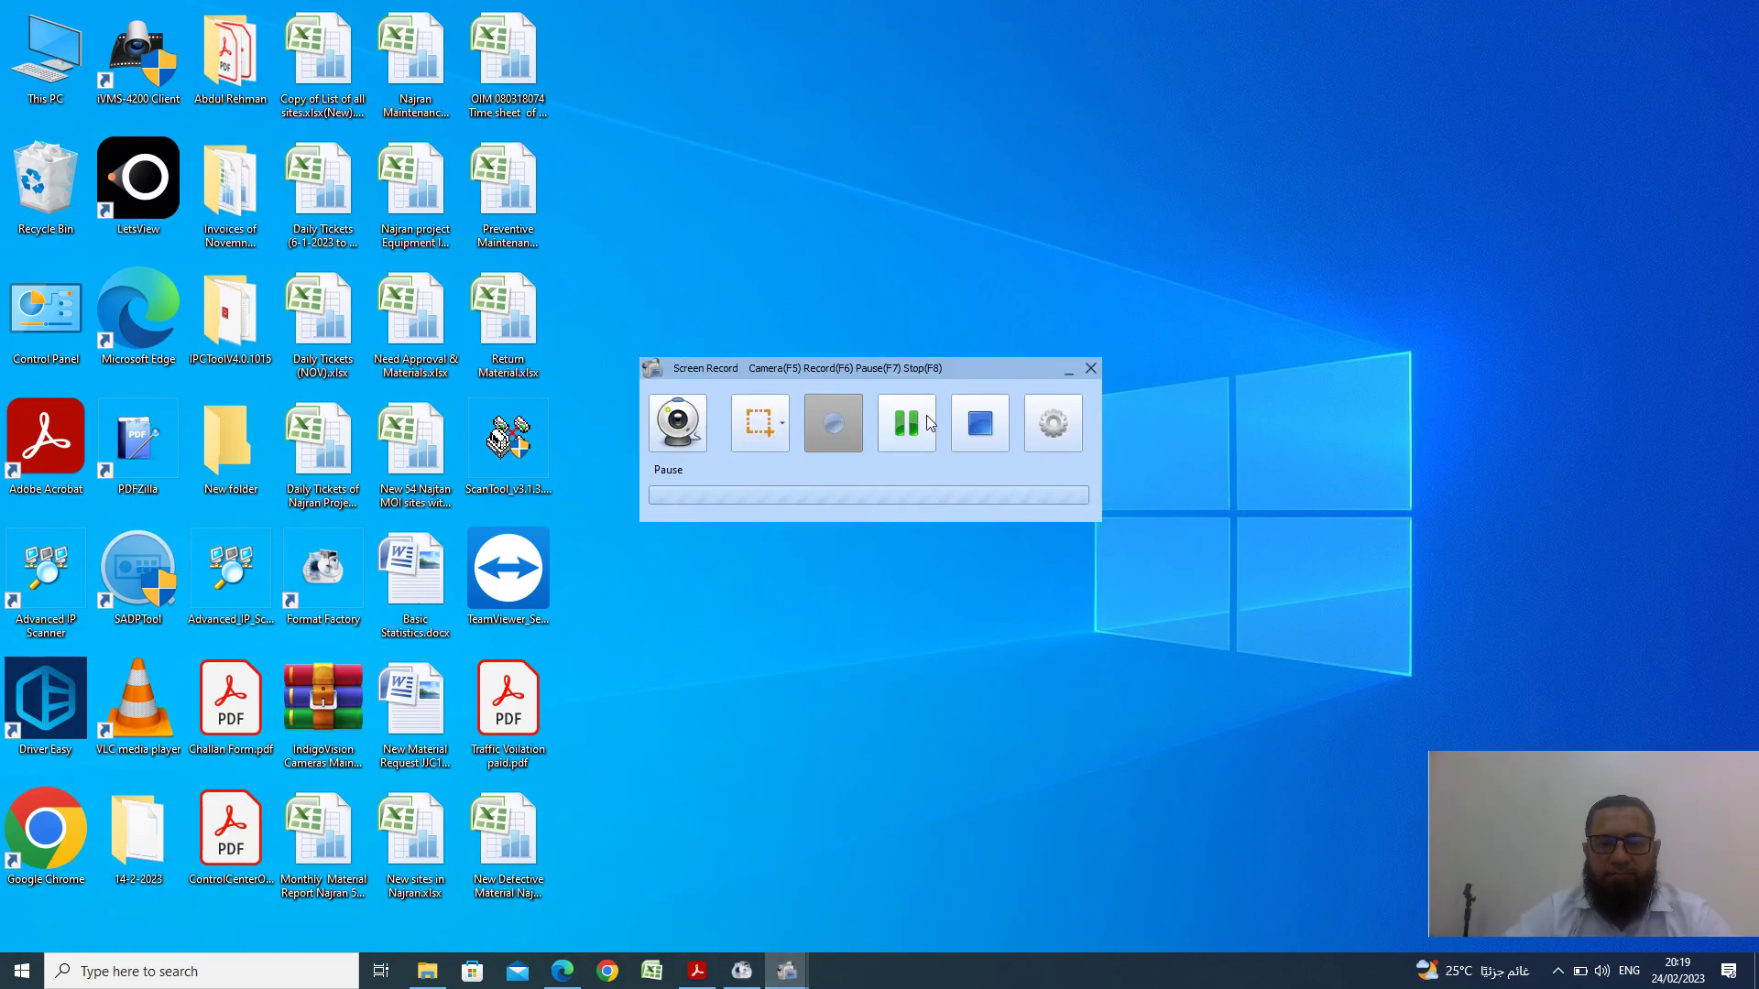